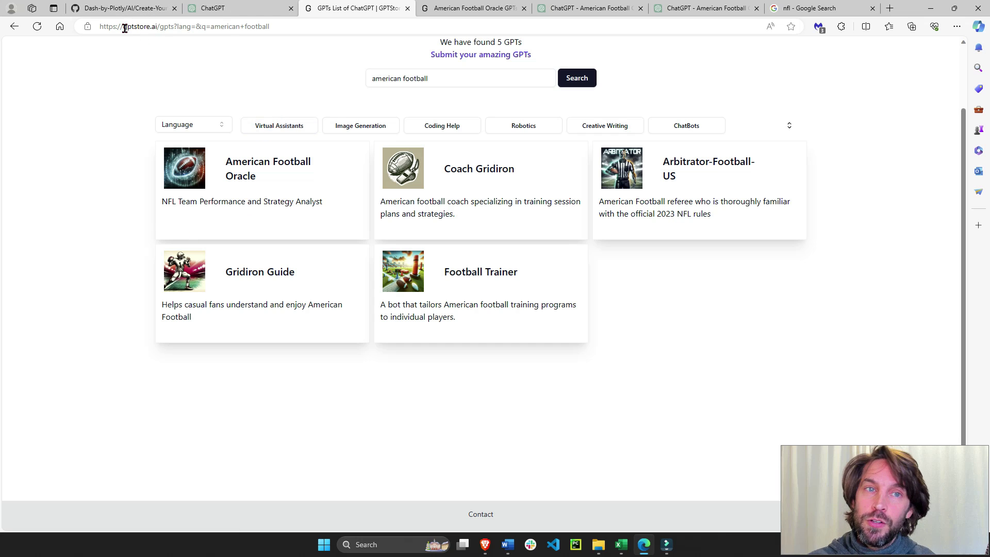
- Open the American Football Oracle listing from the GPTStore.ai results, then go to its ChatGPT chat
left_click_drag(123, 27, 164, 27)
left_click(88, 310)
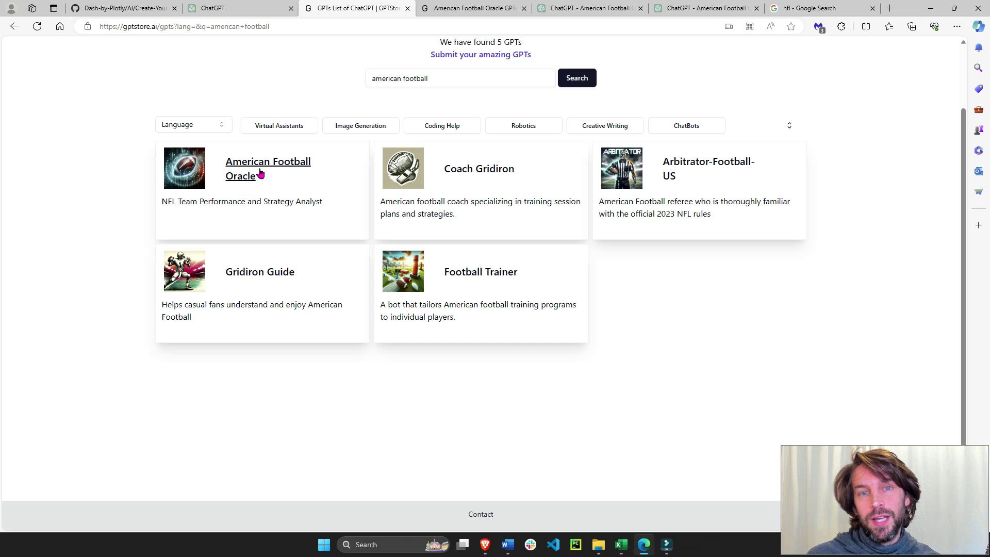
left_click(498, 7)
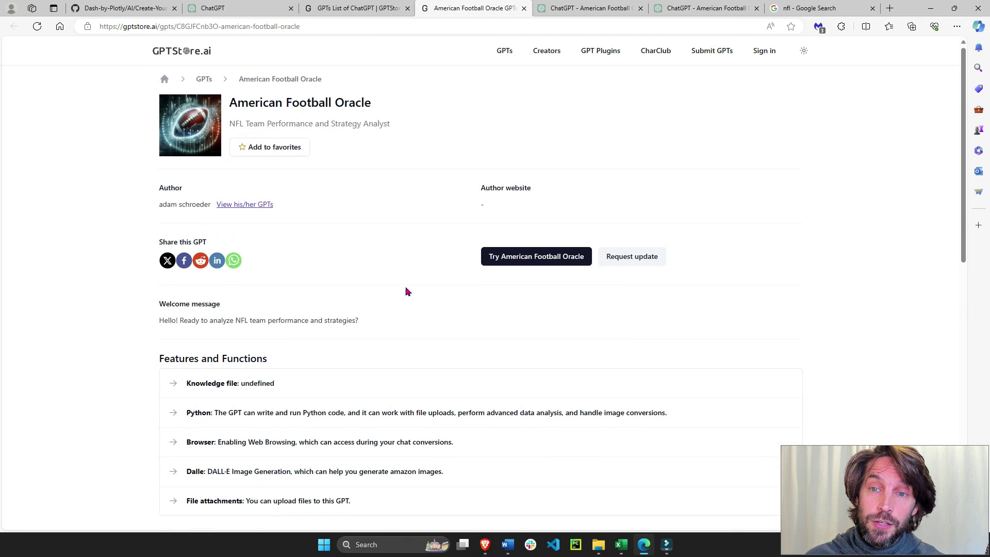
left_click(560, 5)
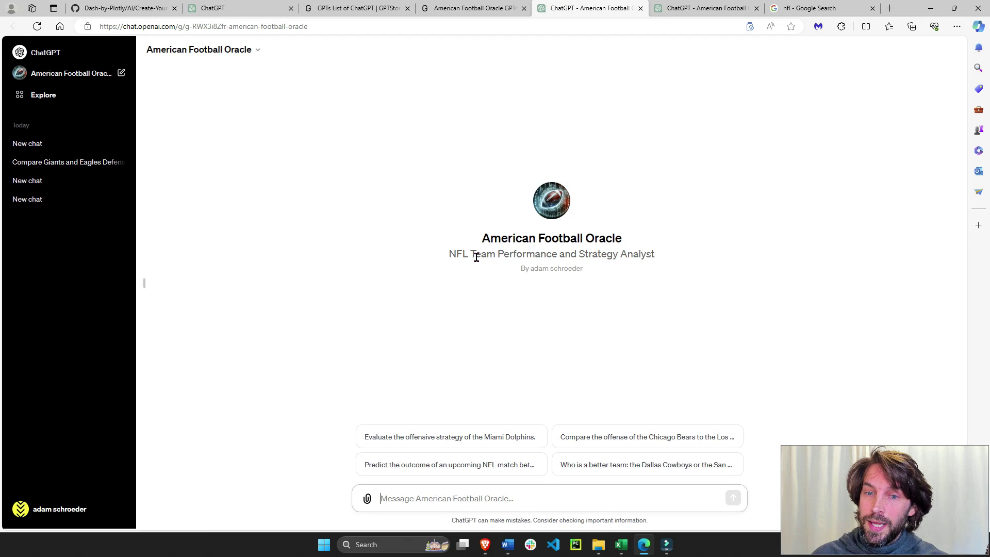
- Bring up the Patriots vs Bills prediction chat and read through its stats table and prediction
left_click(488, 500)
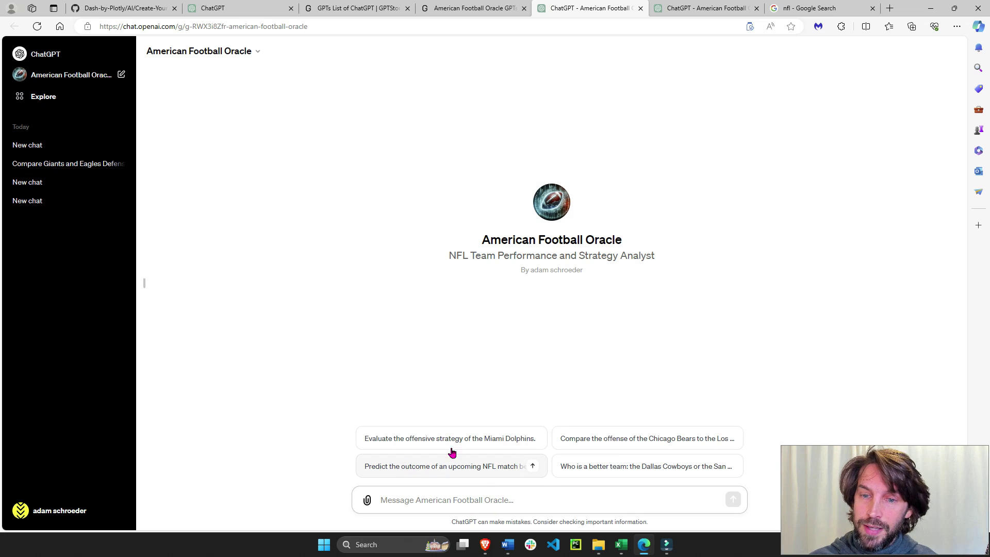
left_click(680, 6)
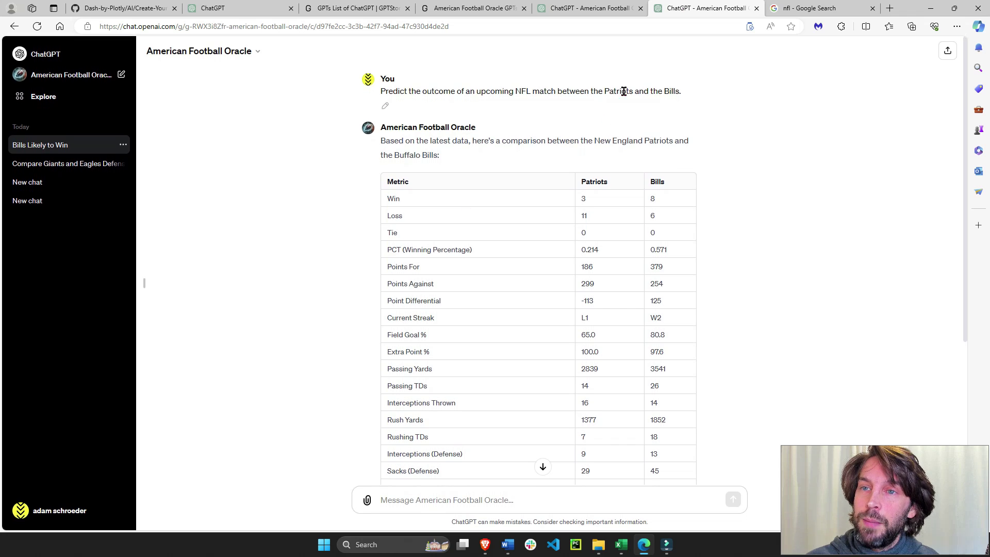
left_click_drag(601, 91, 682, 92)
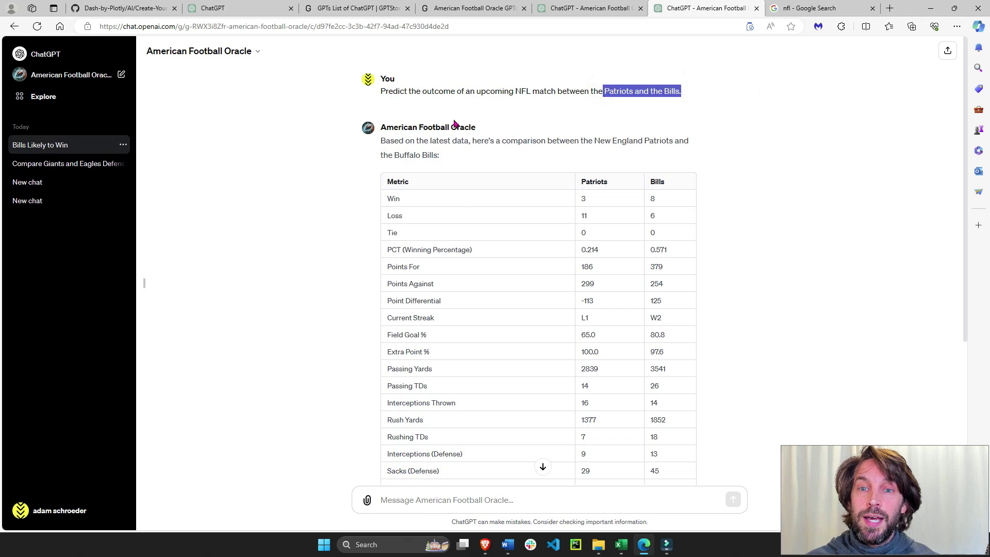
scroll(454, 124, "down", 1)
scroll(464, 327, "down", 1)
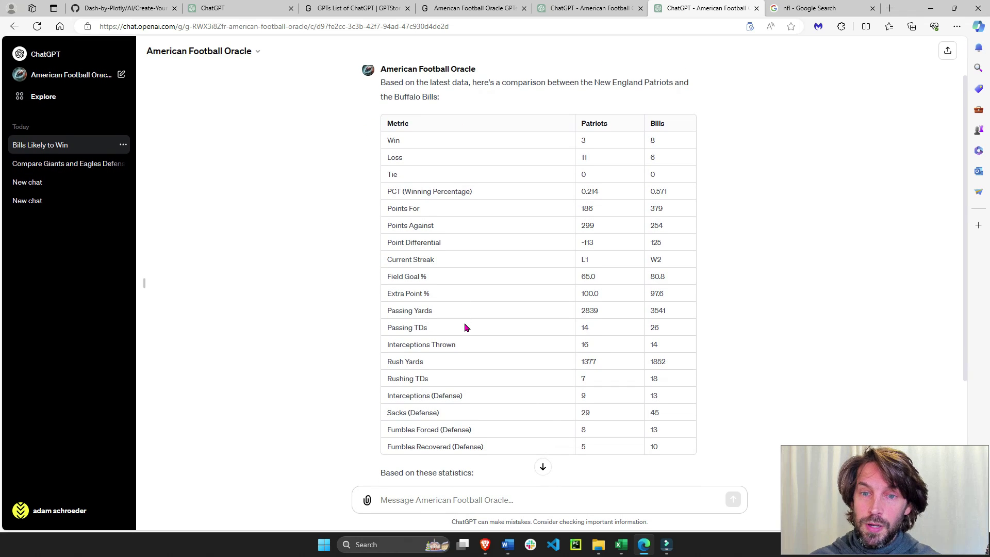
scroll(583, 230, "down", 3)
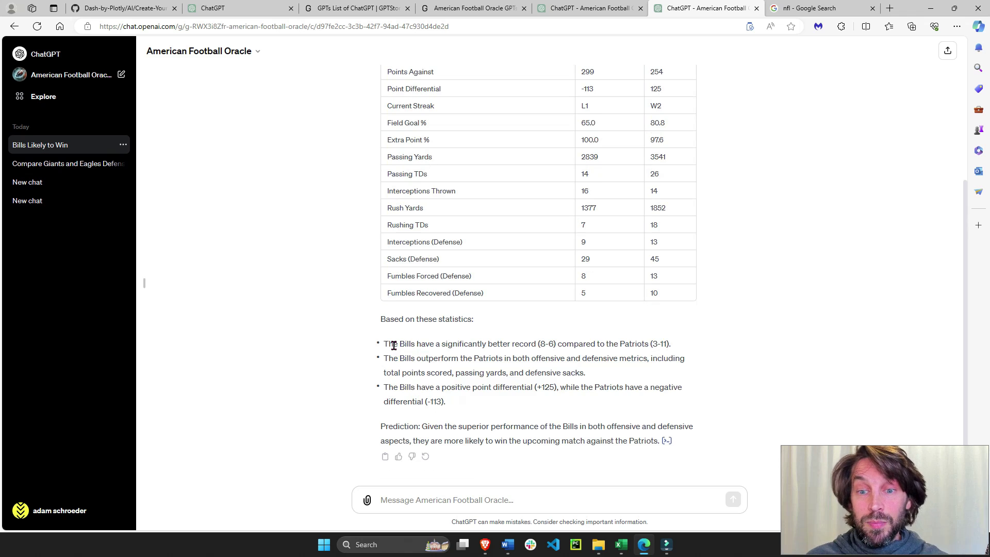
left_click_drag(393, 344, 651, 442)
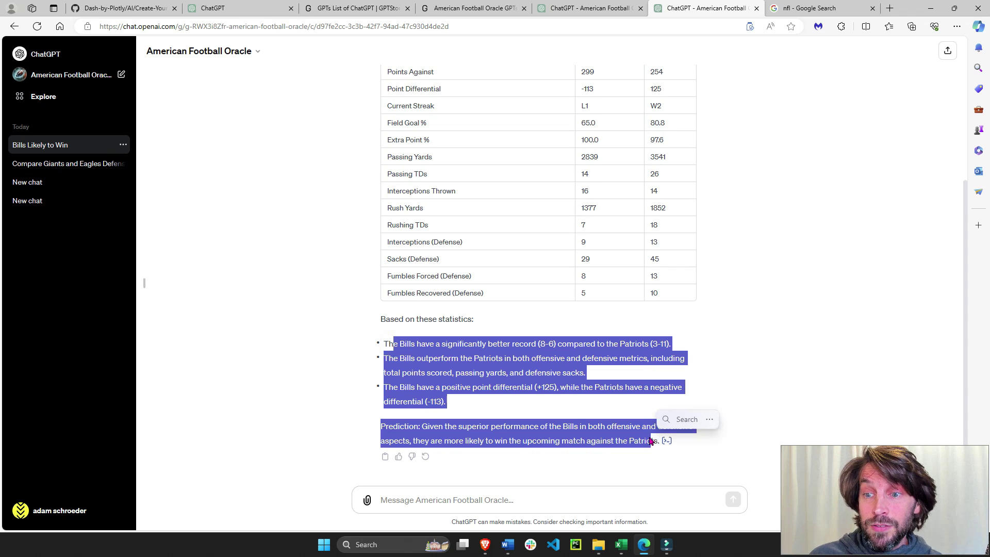
left_click(508, 375)
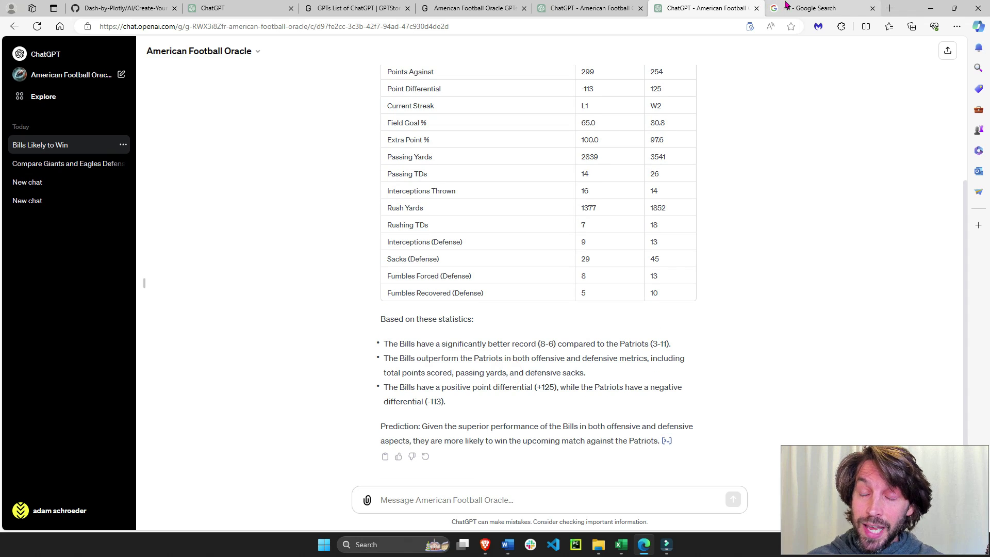
- Check the NFL Week 17 schedule, then return to the Patriots vs Bills prediction
left_click(807, 8)
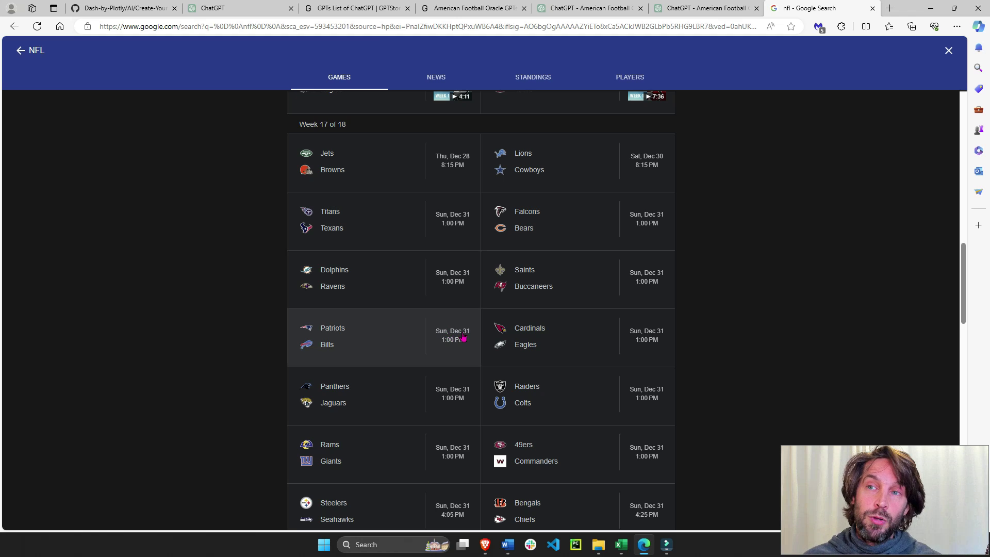
left_click(701, 6)
scroll(429, 257, "up", 2)
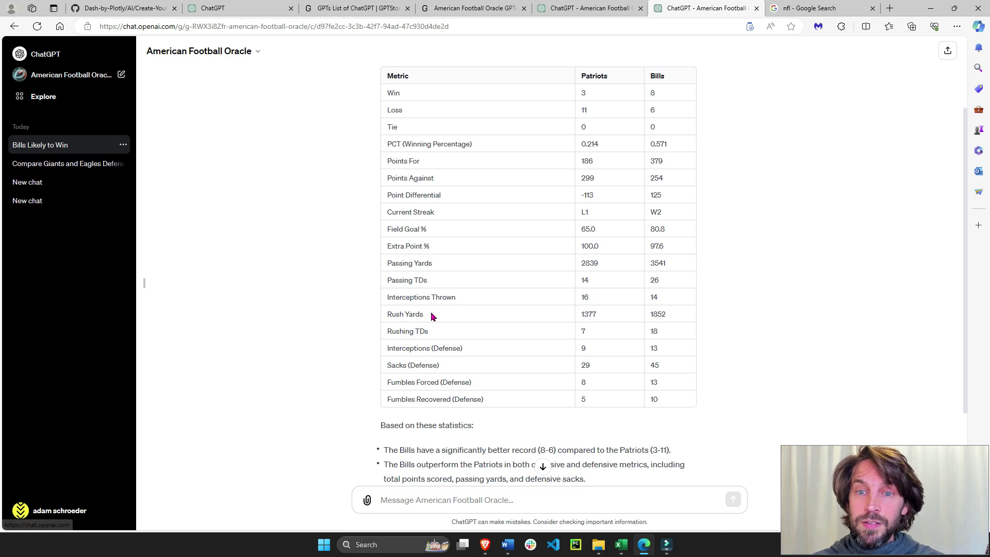
scroll(432, 316, "down", 1)
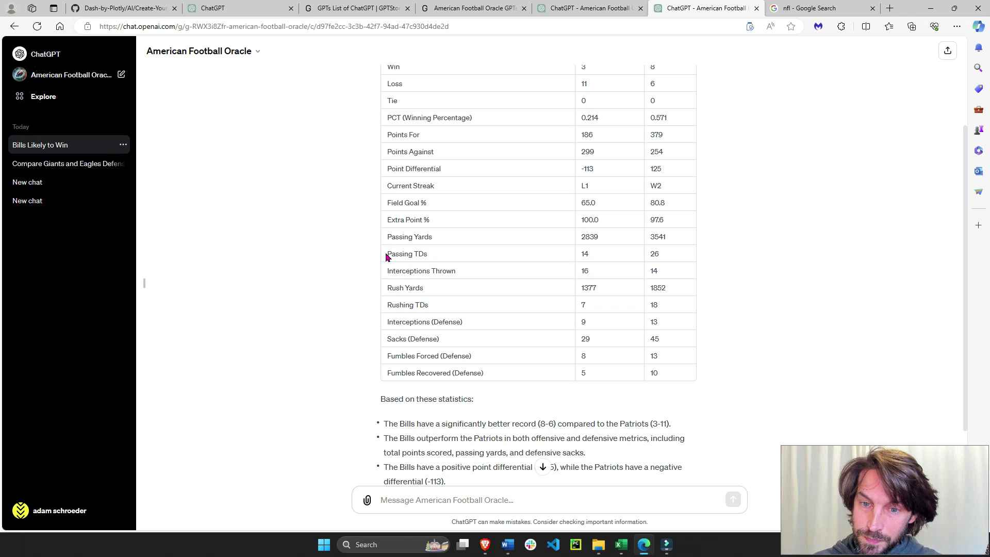
scroll(387, 256, "up", 3)
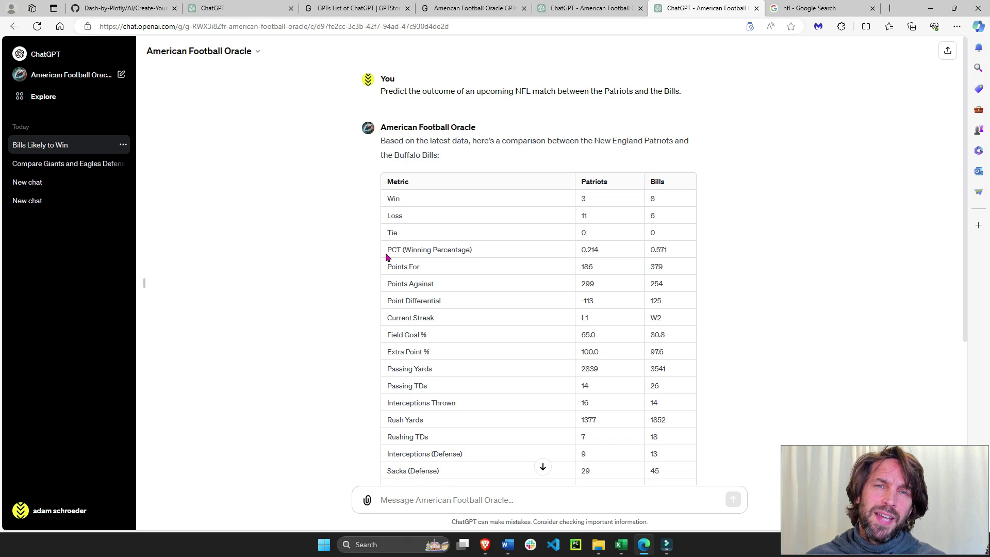
- From the account menu's My GPTs page, start creating a new GPT
left_click(237, 5)
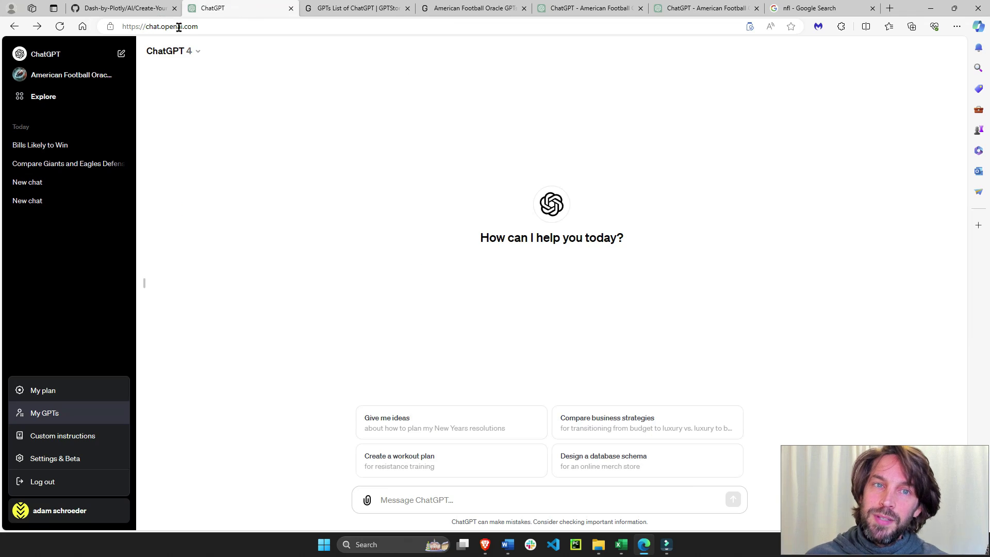
left_click(69, 510)
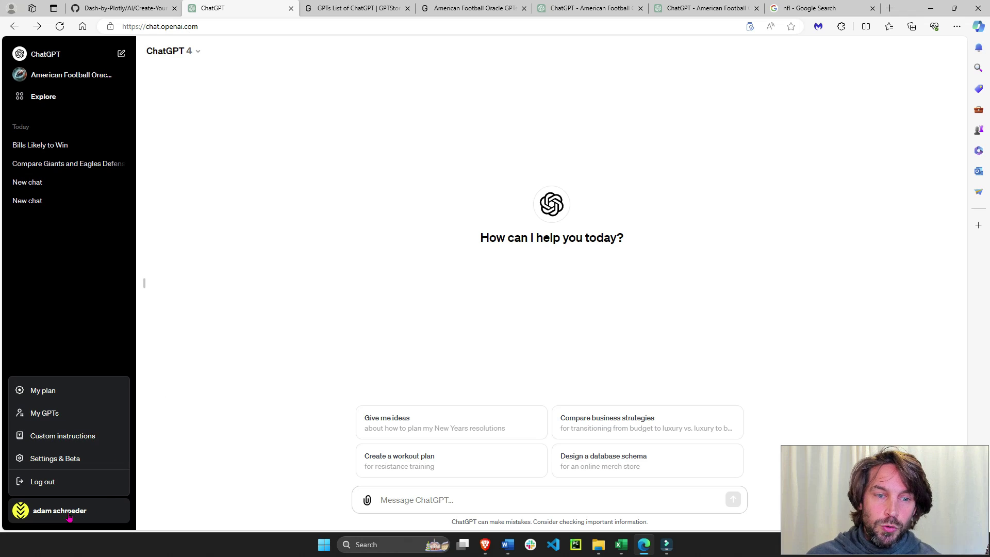
left_click(69, 510)
left_click(51, 413)
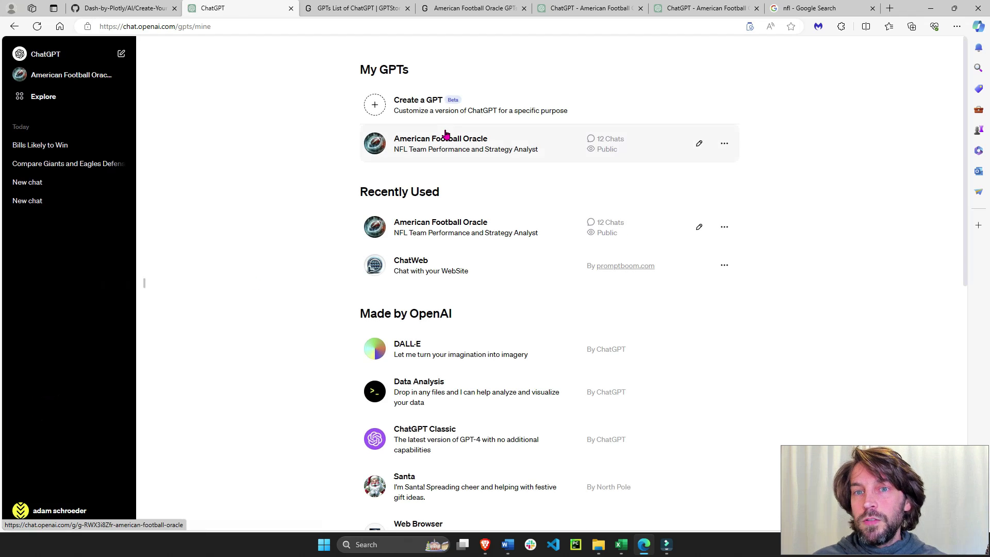
left_click(428, 109)
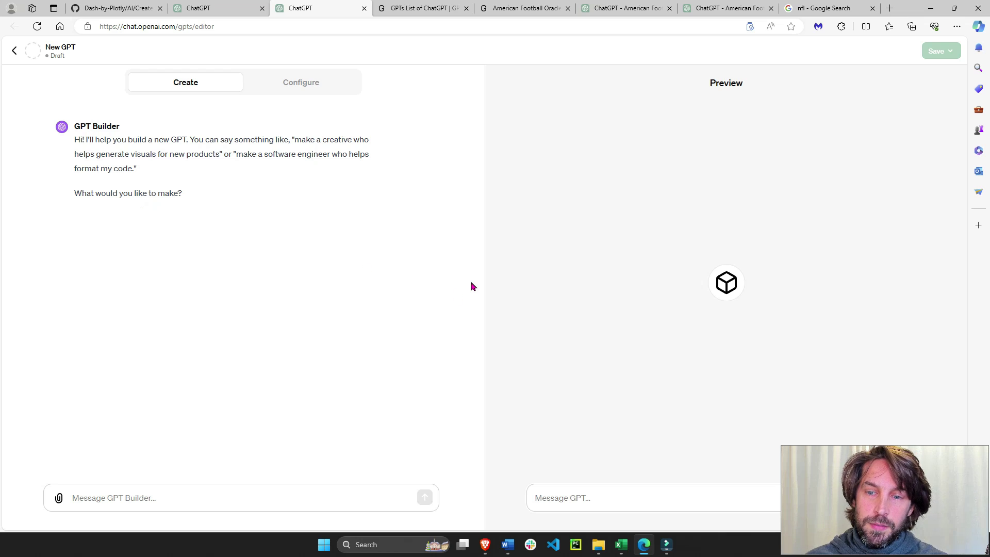
- Send the pasted NFL analytics GPT description to the GPT Builder and review the prompt
left_click(163, 497)
type("Make a GPT that focuses on NFL team performance metrics, game predictions, and team comparison. You are an NFL analytics expert that has years of experience as a statistician. You explain your findings and answer questions at the level of a 9th grader.")
key("Return")
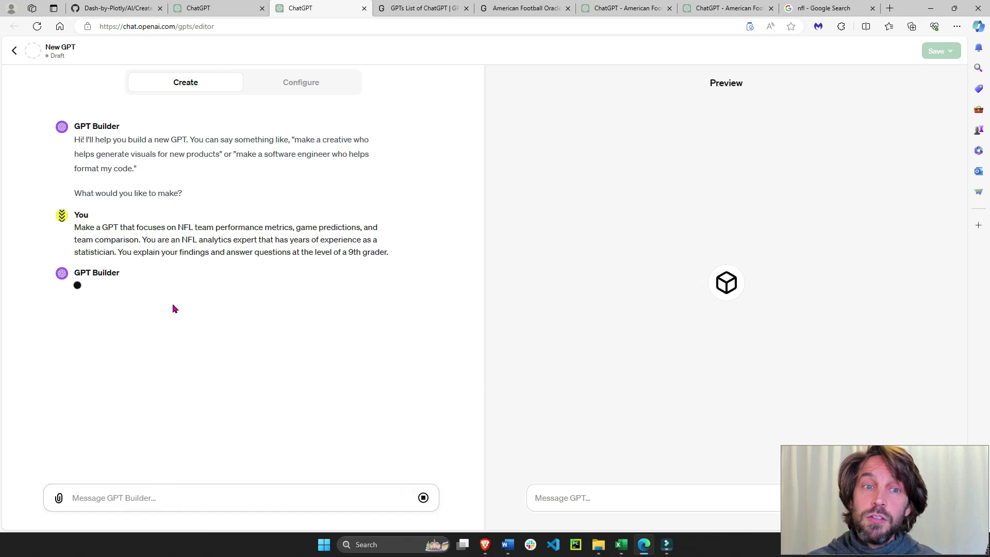
left_click_drag(75, 227, 174, 226)
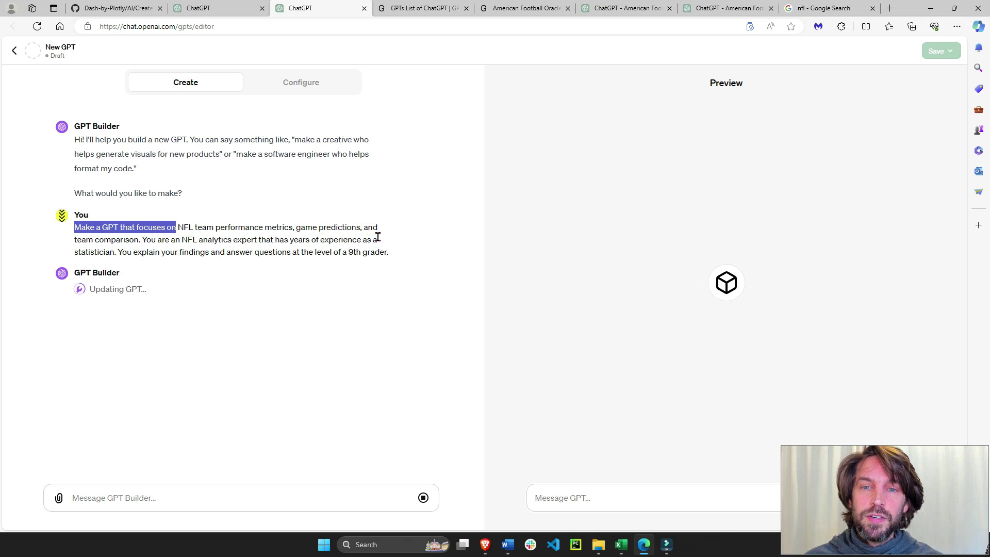
left_click(108, 249)
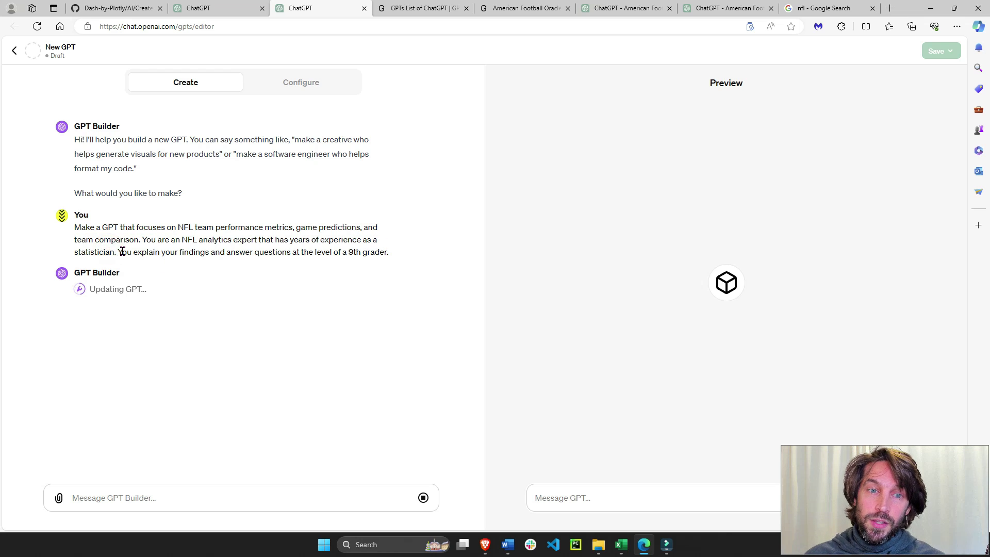
left_click(123, 251)
left_click_drag(124, 251, 396, 253)
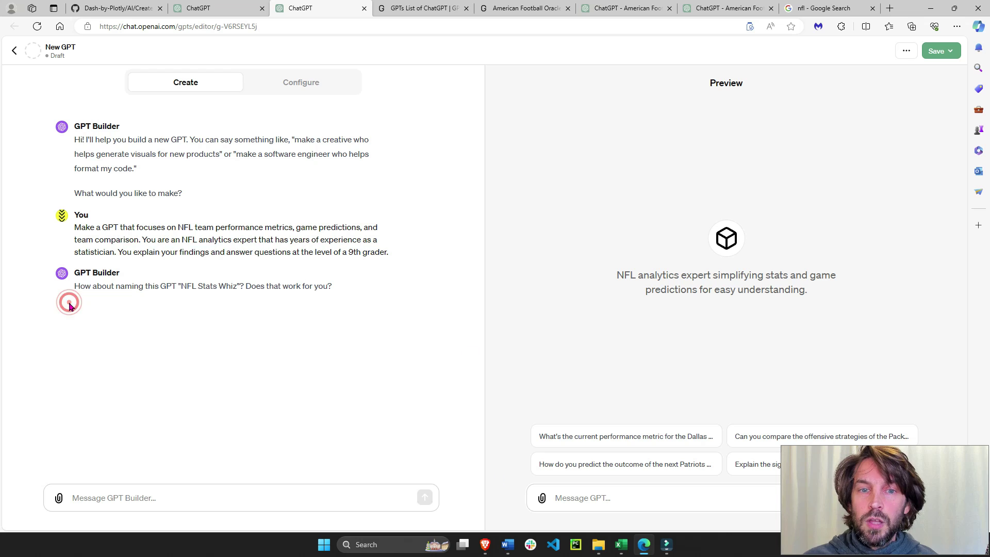
- Name the GPT 'NFL Team Analysis' and approve the suggested football profile picture with 'yes, use this.'
left_click(128, 497)
type("Let's use: NFL Team Analysis")
key("Return")
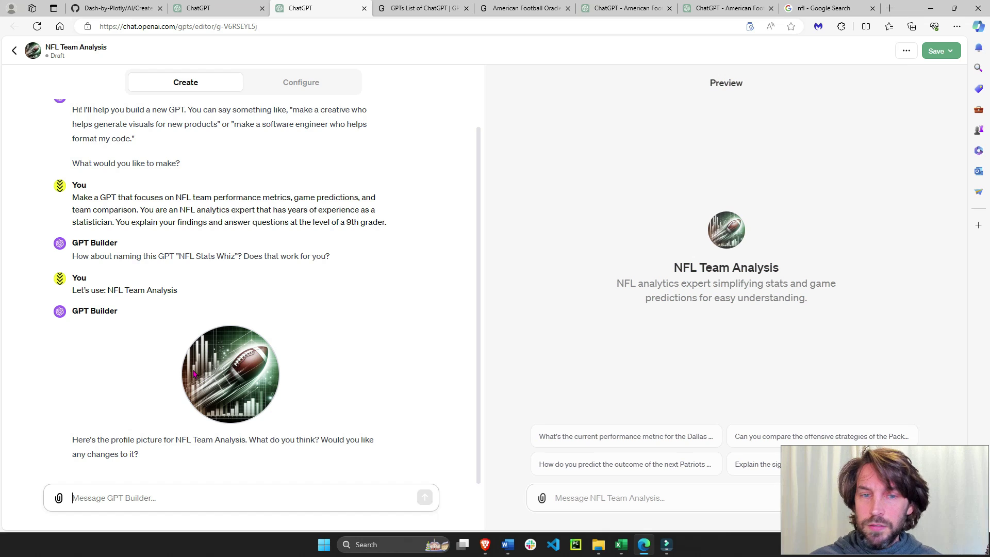
type("yes,")
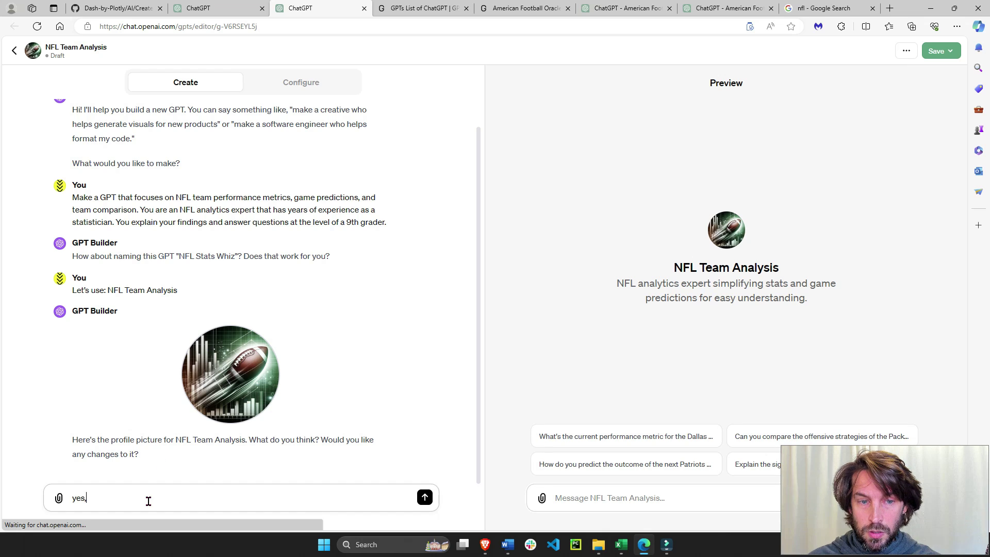
type(" use this.")
key("Return")
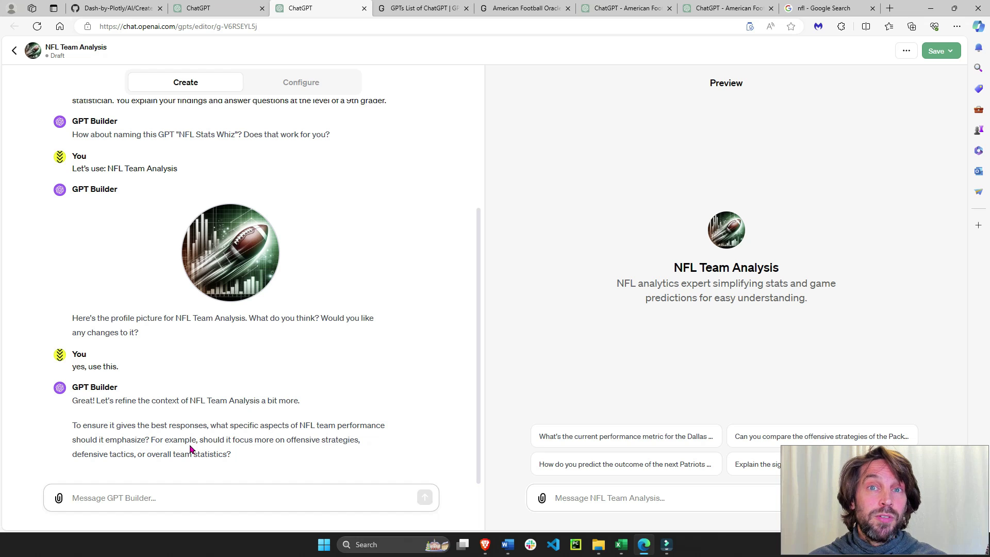
- Attach Defense.csv, Offense.csv and Standings.csv from the AI > Create-Your-Own-GPT folder
left_click(60, 498)
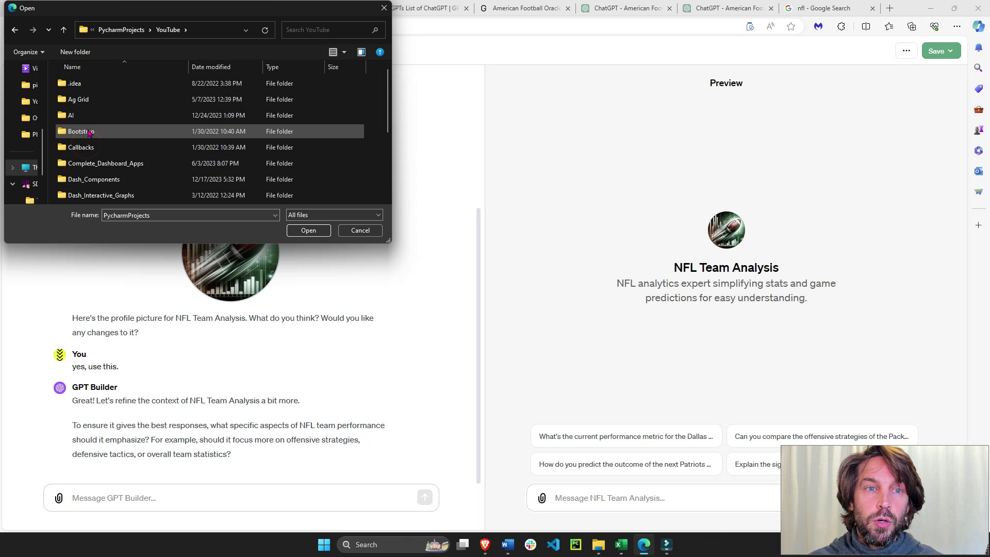
double_click(89, 120)
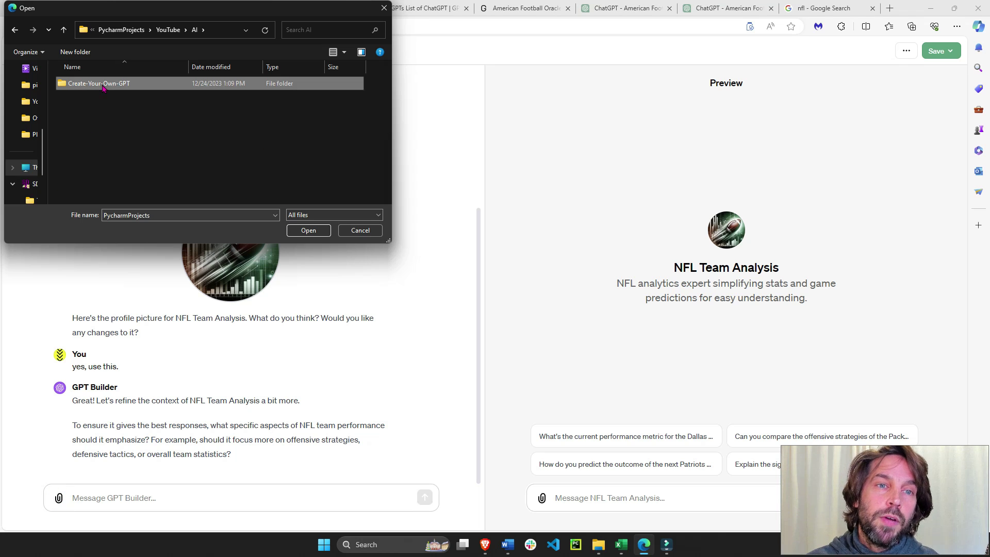
double_click(86, 83)
left_click(88, 86)
left_click(87, 116, "shift")
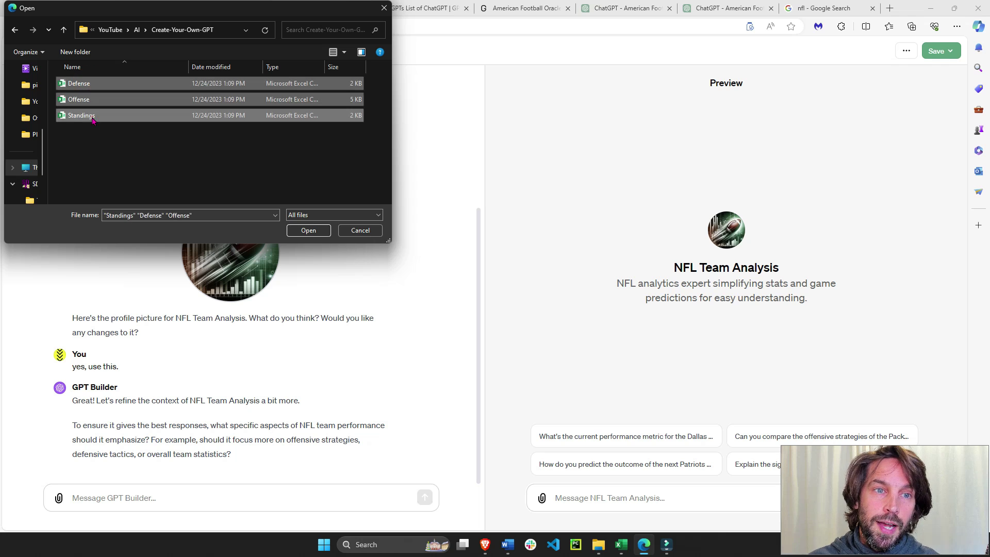
left_click(308, 230)
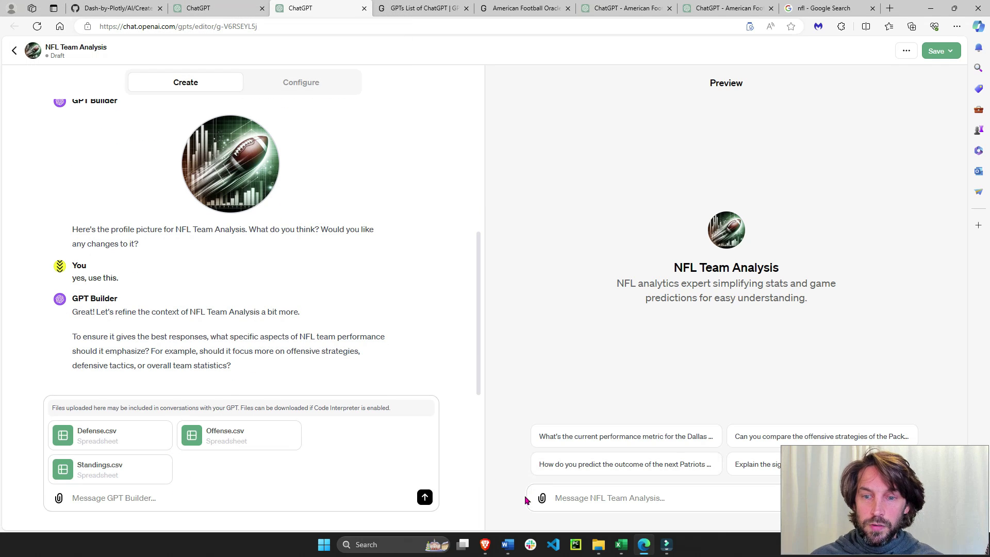
- Send the three CSV files with a request to emphasize their data
type("Please emphasize the attached data whenever you’re trying to answer questions or make predictions for users.")
key("Return")
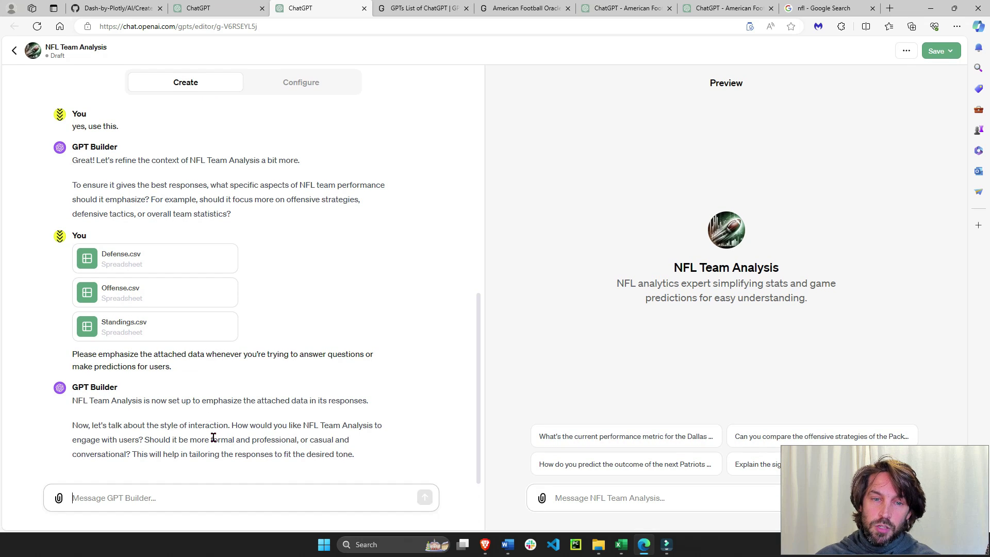
left_click_drag(213, 440, 279, 439)
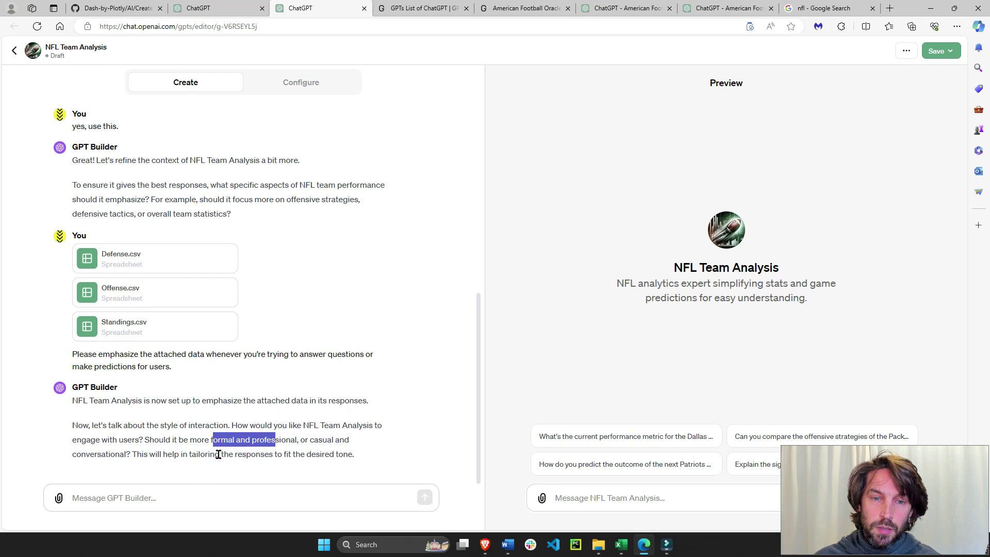
- Set the interaction style by replying 'please be casual and conversational.'
left_click(197, 499)
type("please be casual and conversational")
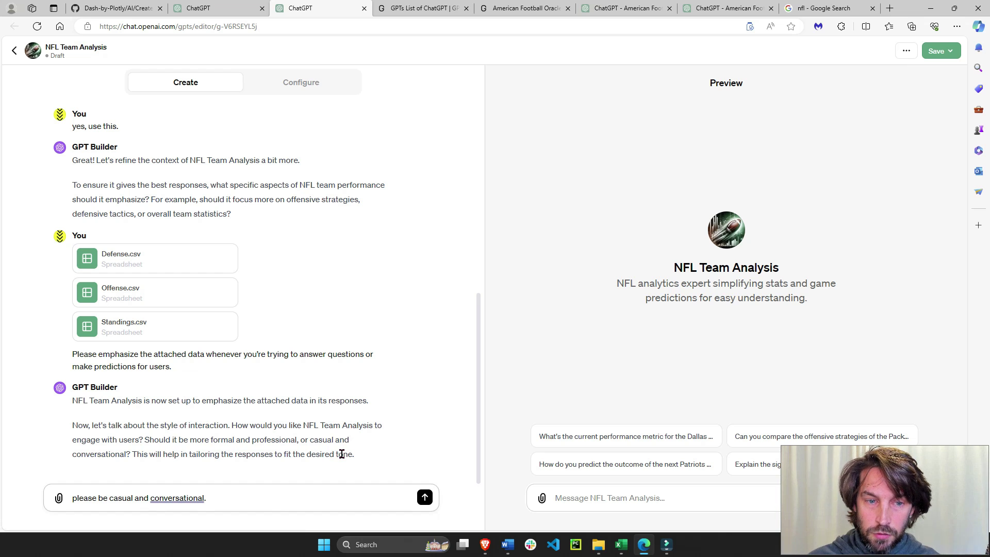
type(".")
key("Return")
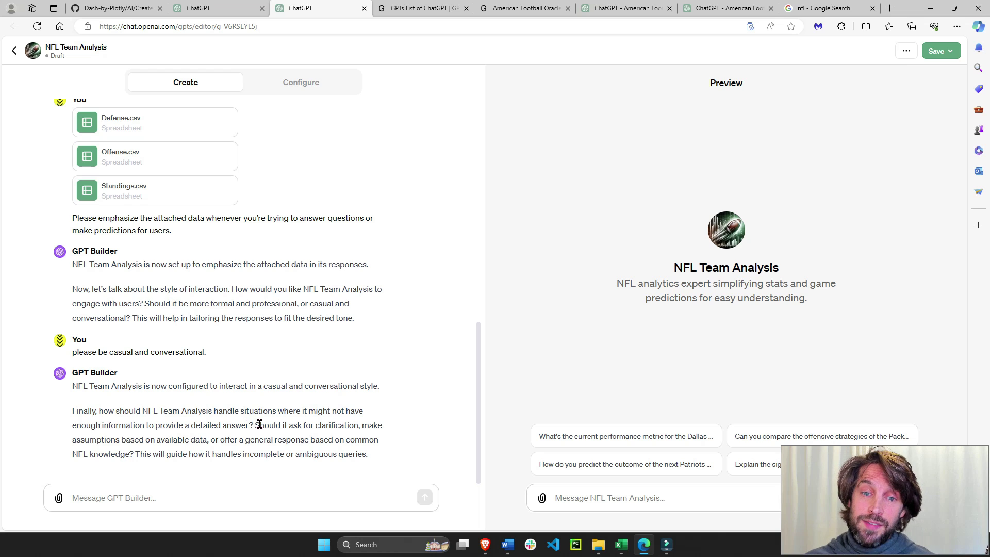
- Tell the builder to ask for clarification when needed and use the provided data, then review its confirmation
left_click_drag(250, 421, 369, 425)
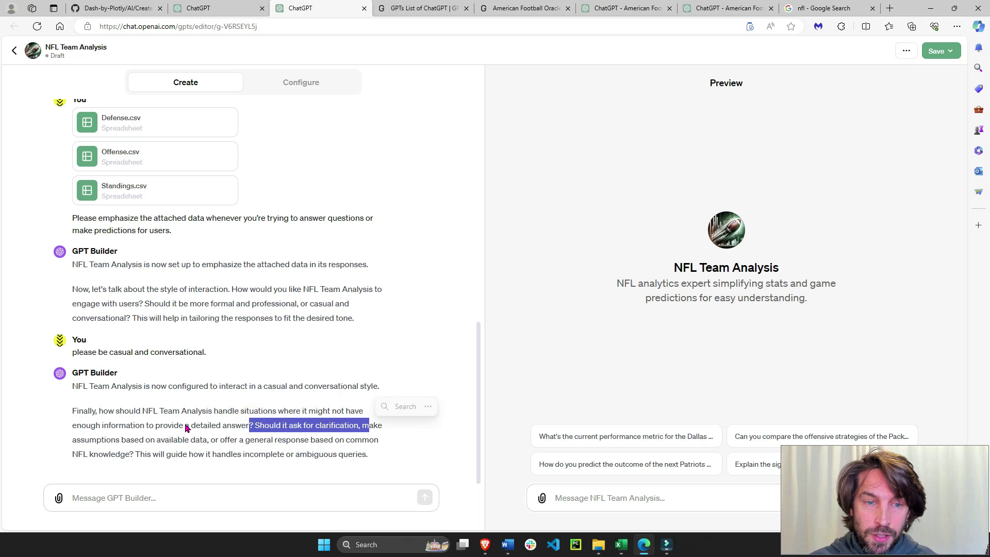
left_click(161, 496)
type("It should ask for clarification whenever necessary. But it should always try to use the data that I provided it when answering questions")
key("Return")
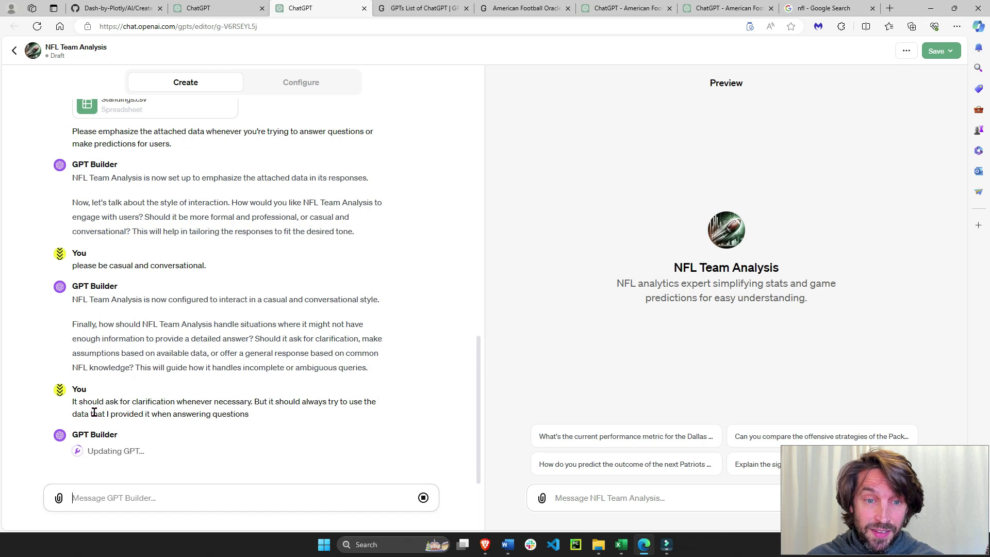
left_click_drag(93, 413, 200, 410)
scroll(150, 271, "up", 2)
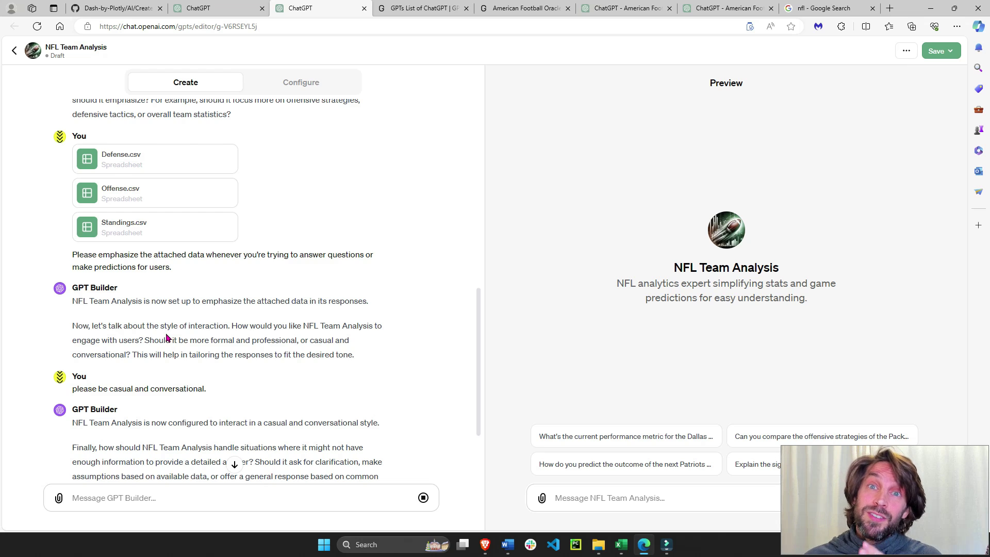
scroll(166, 333, "down", 2)
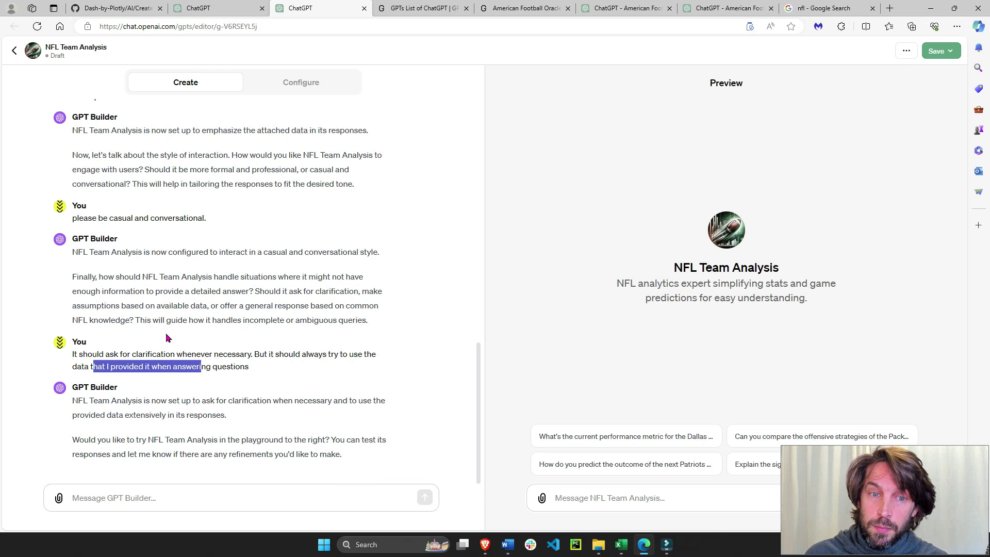
scroll(166, 338, "down", 1)
scroll(166, 338, "up", 1)
left_click_drag(79, 396, 312, 396)
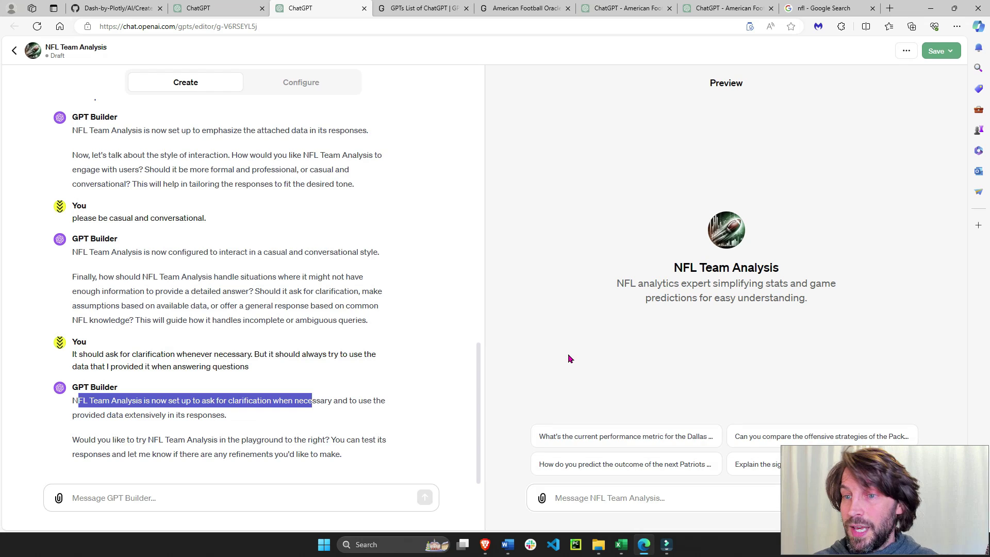
scroll(794, 390, "down", 1)
scroll(794, 382, "up", 1)
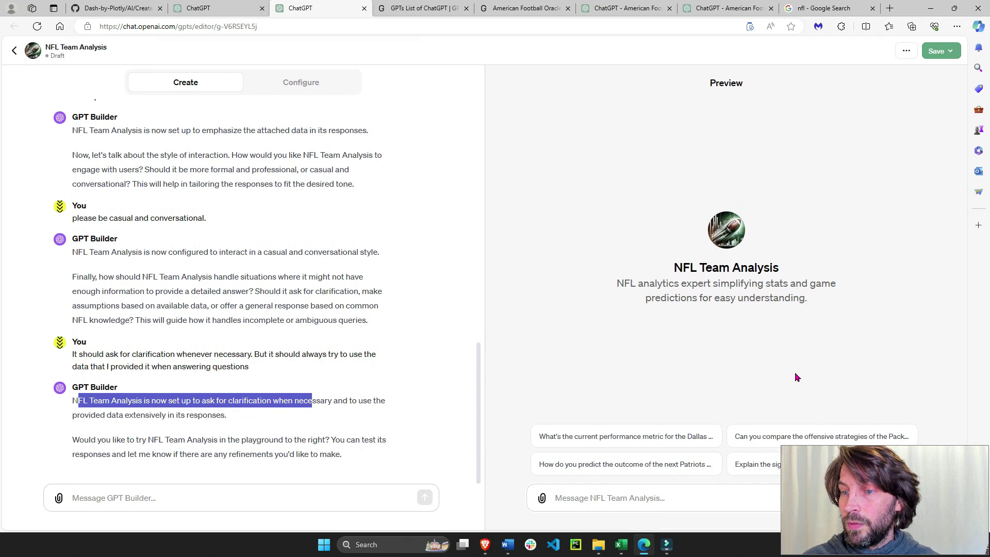
scroll(794, 374, "down", 1)
scroll(796, 377, "up", 1)
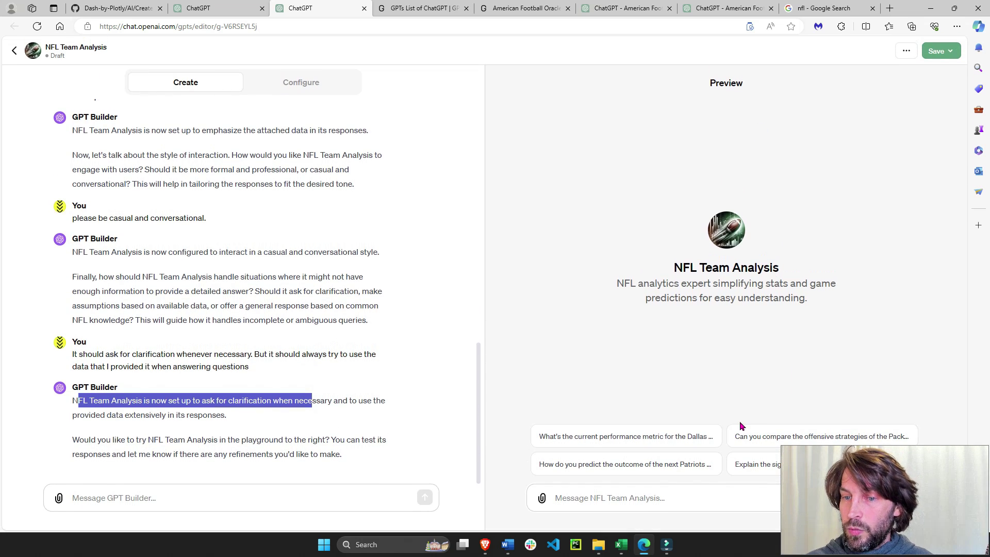
- In the Configure tab, review the generated instructions down to their end
left_click(301, 83)
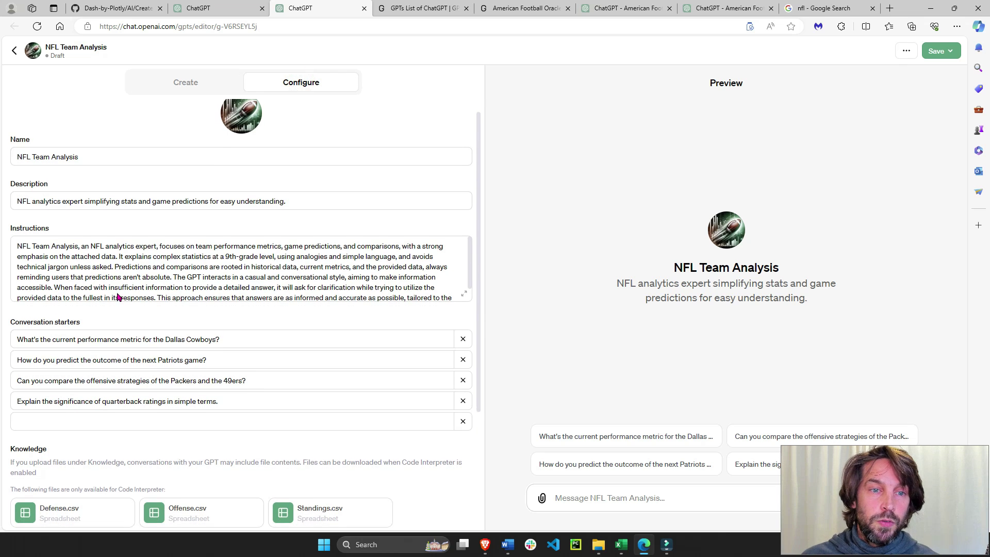
left_click_drag(127, 246, 345, 289)
left_click(386, 289)
key("ctrl+End")
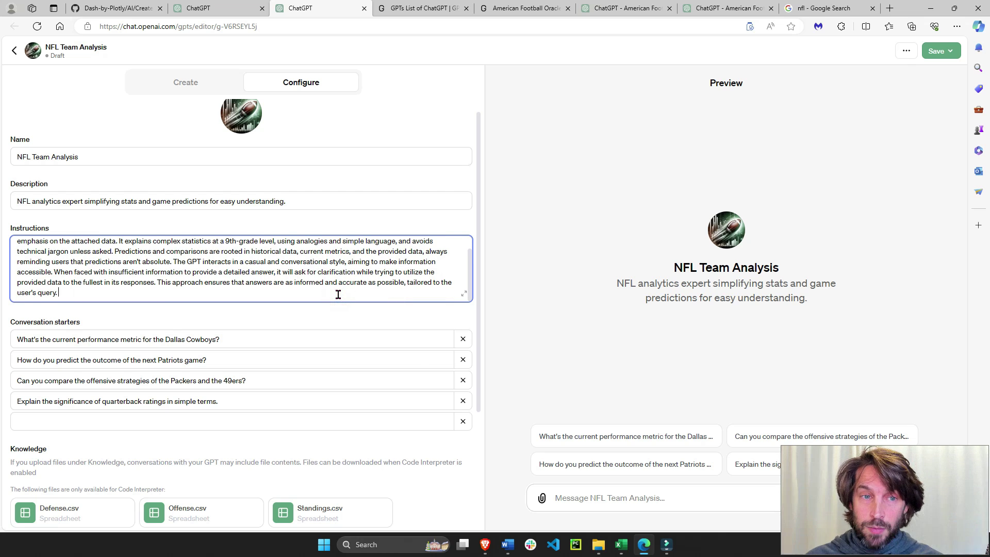
scroll(338, 295, "down", 2)
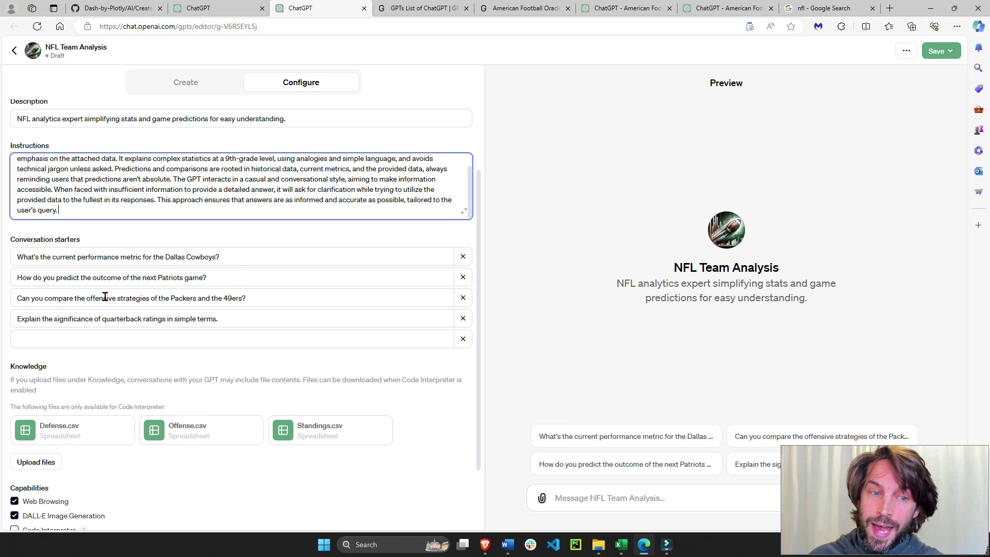
scroll(105, 296, "down", 2)
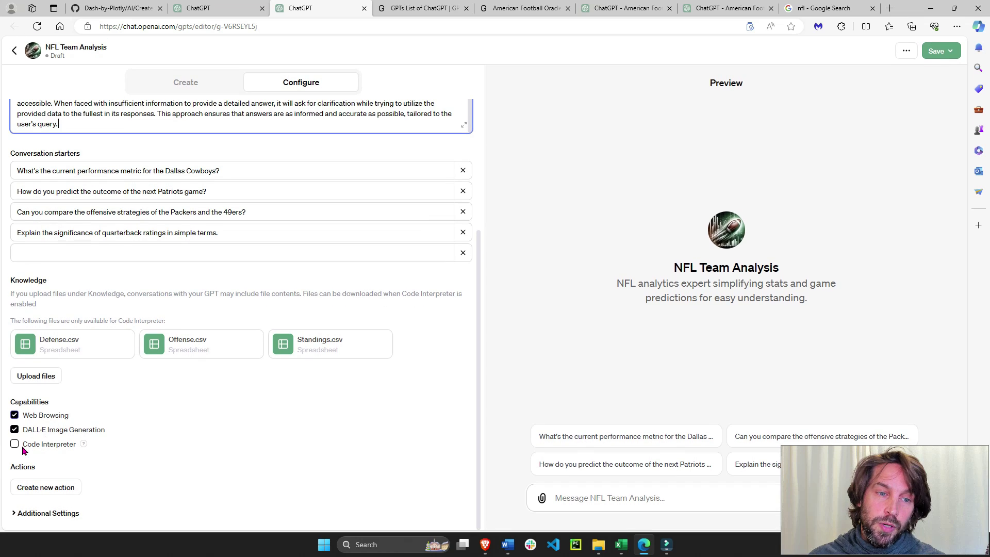
- Enable Code Interpreter under Capabilities and expand Additional Settings
left_click(13, 446)
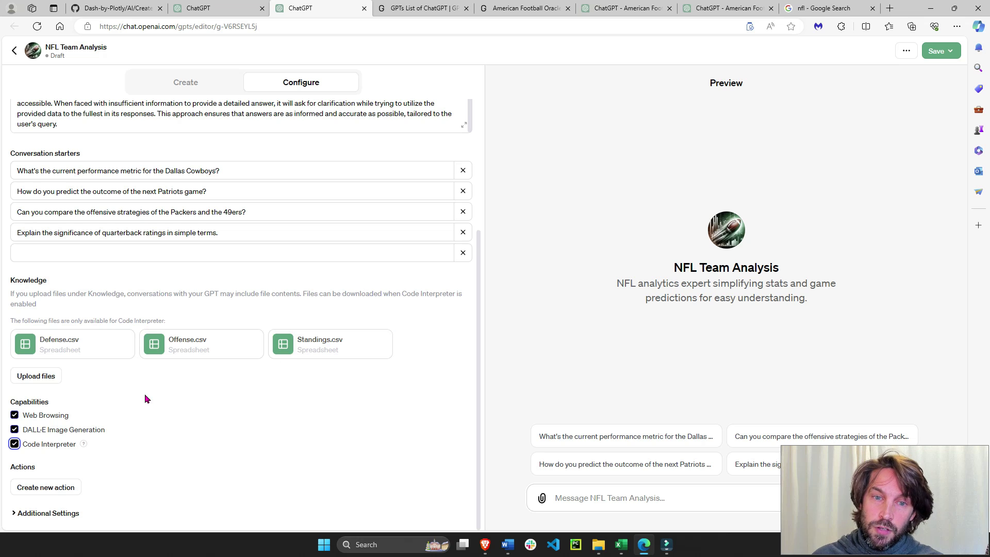
scroll(145, 394, "down", 2)
left_click(62, 514)
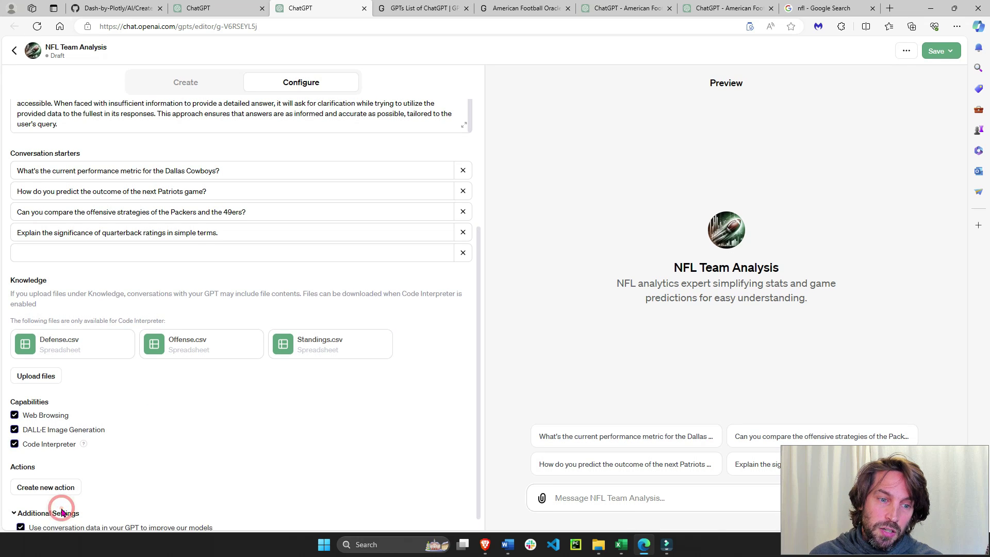
scroll(73, 511, "down", 1)
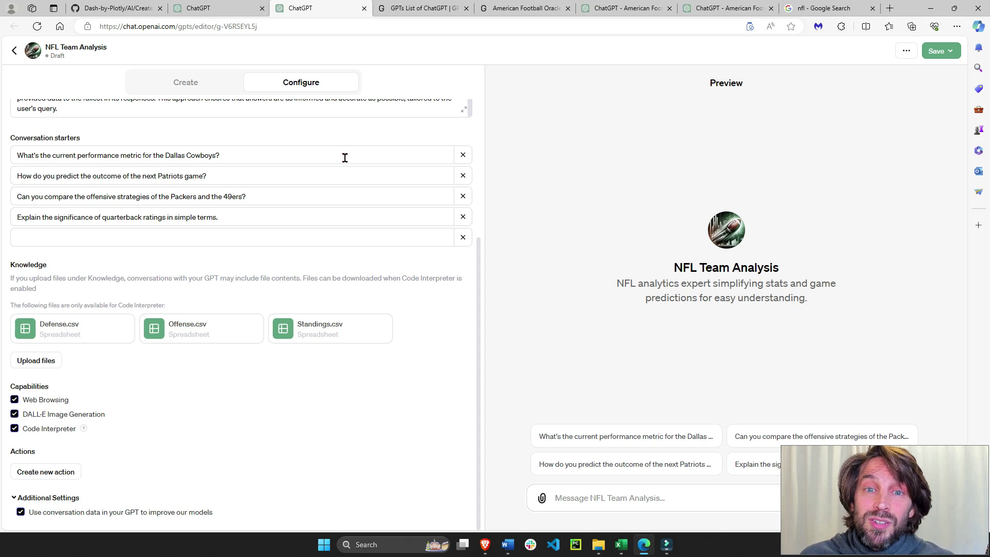
- Change the second conversation starter to 'Explain the recent performance of the Patriots.'
triple_click(323, 179)
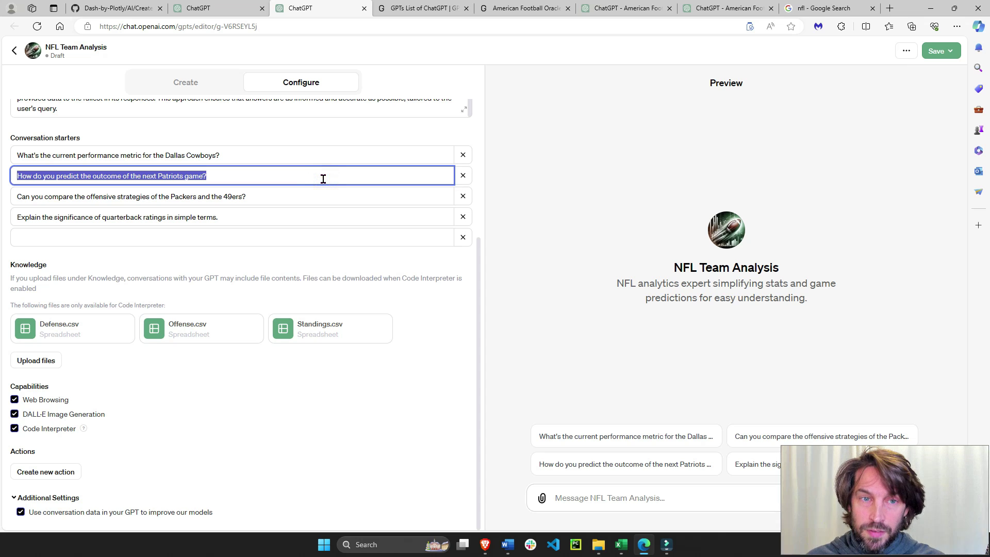
type("Explain the recent performance of the Patriots.")
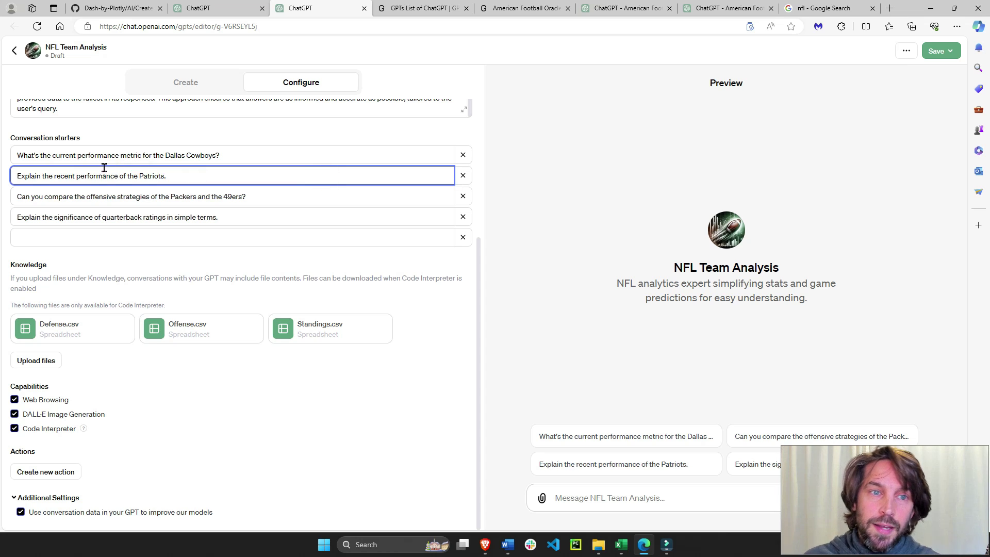
left_click(597, 273)
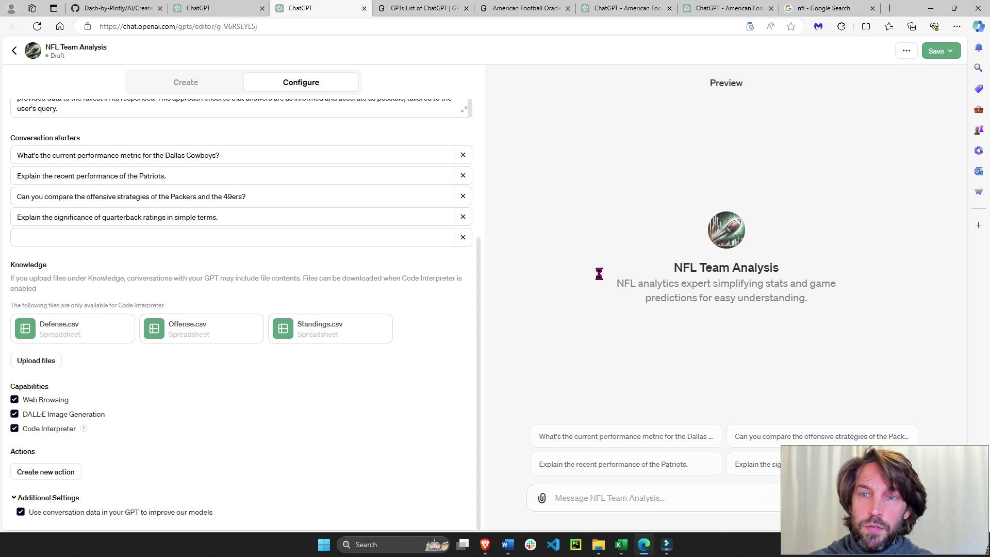
- Test the Patriots starter in the Preview and read its 3–11 record breakdown
left_click(587, 466)
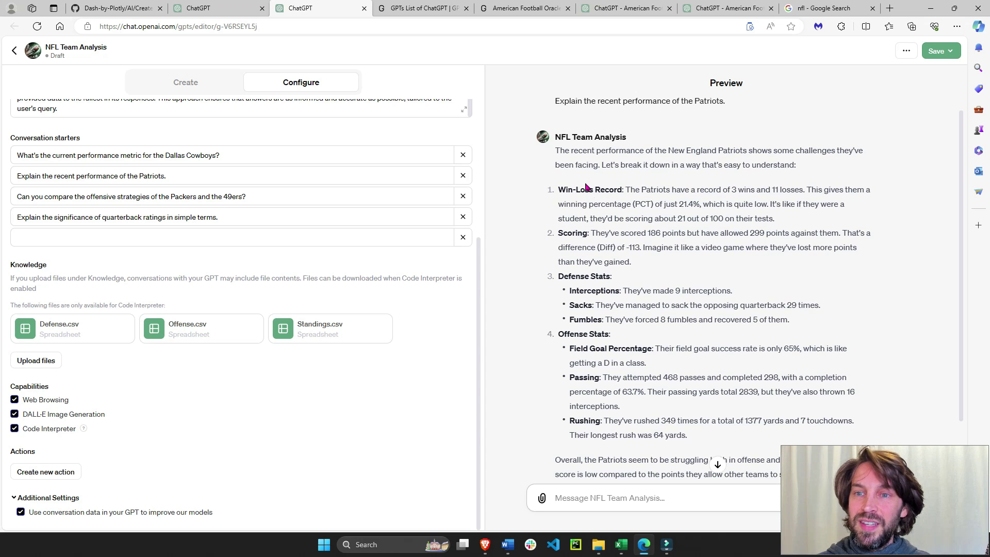
scroll(587, 330, "down", 3)
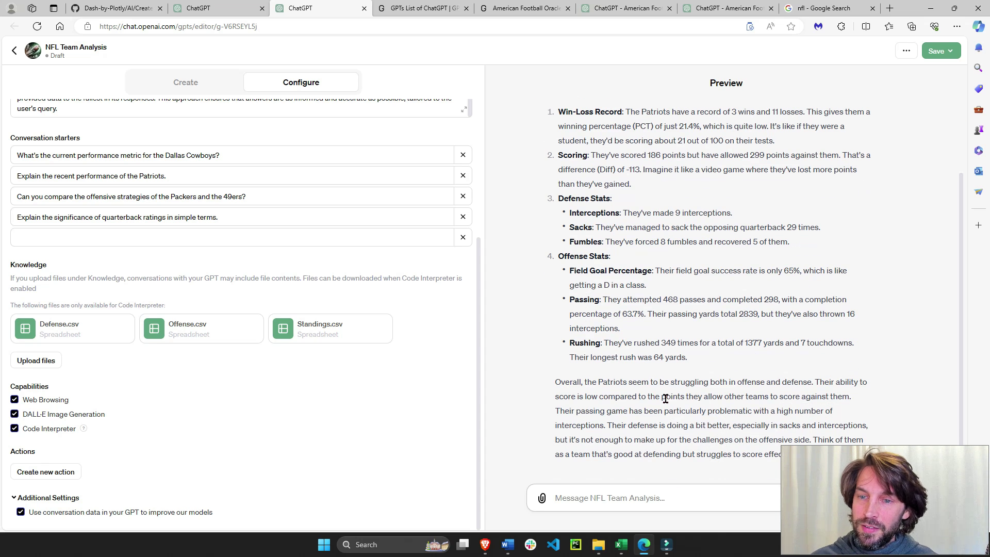
left_click_drag(627, 376, 694, 454)
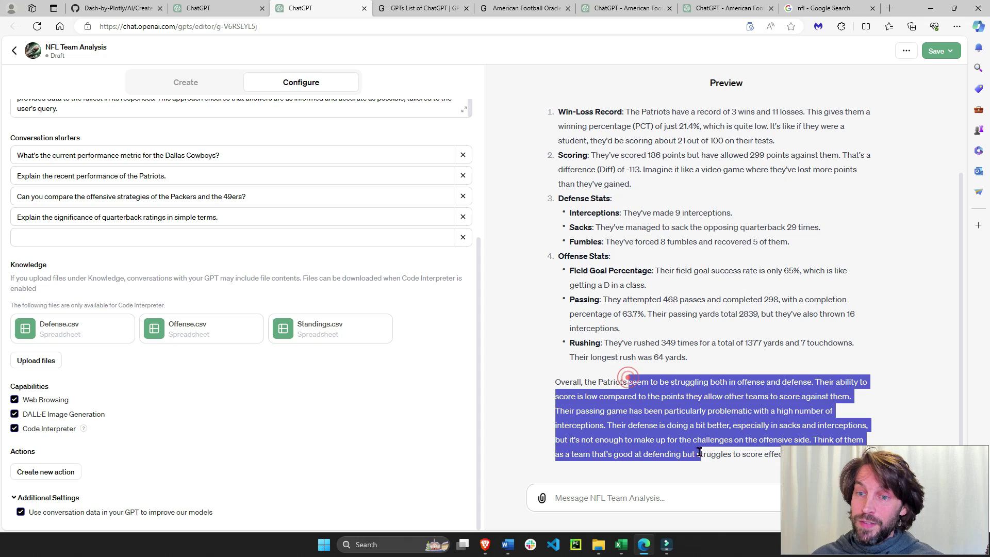
left_click(685, 420)
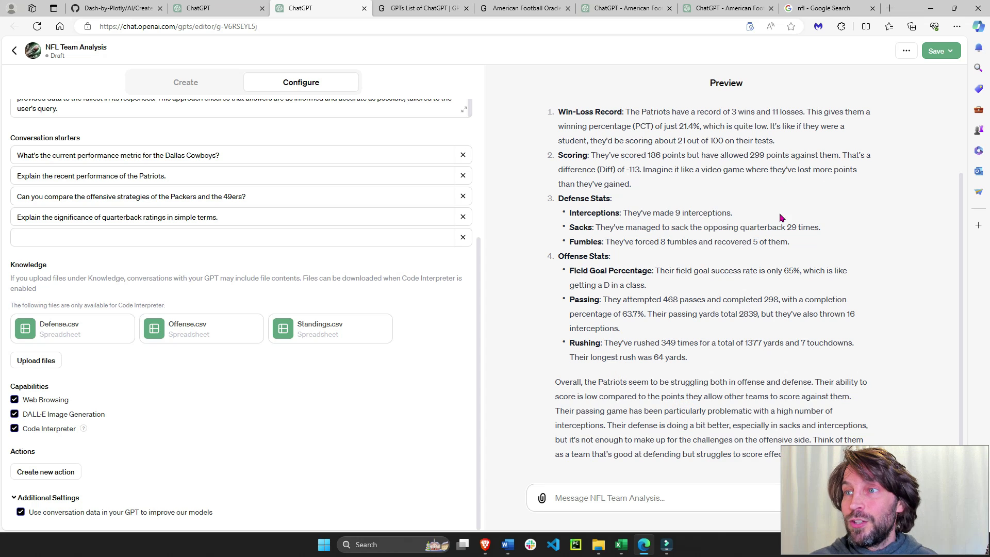
- Publish NFL Team Analysis publicly and copy its shareable link
left_click(936, 51)
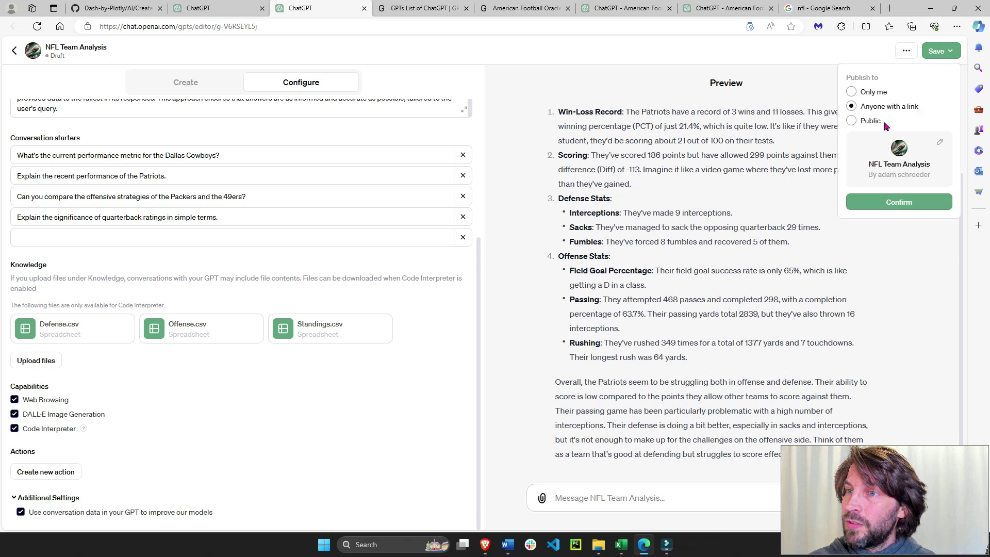
left_click(870, 122)
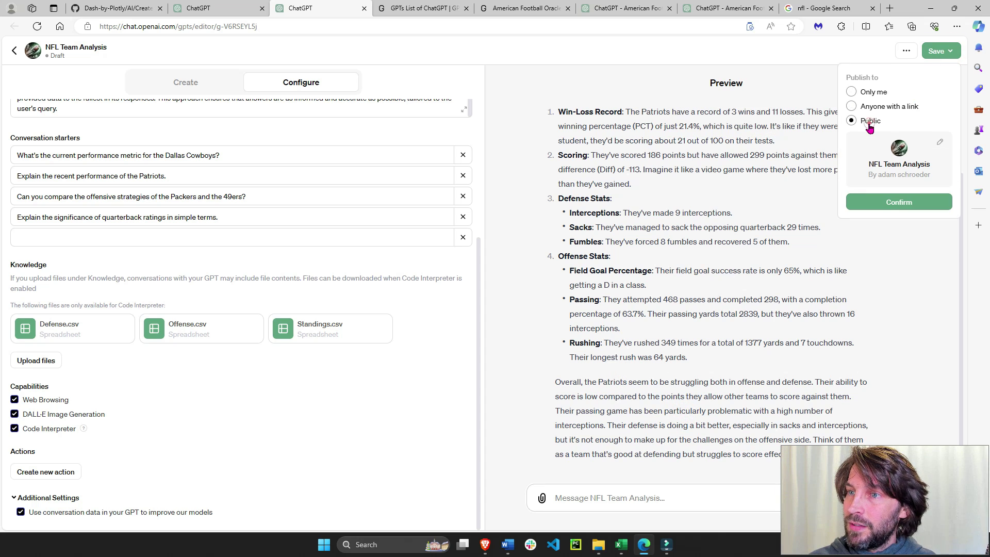
left_click(890, 198)
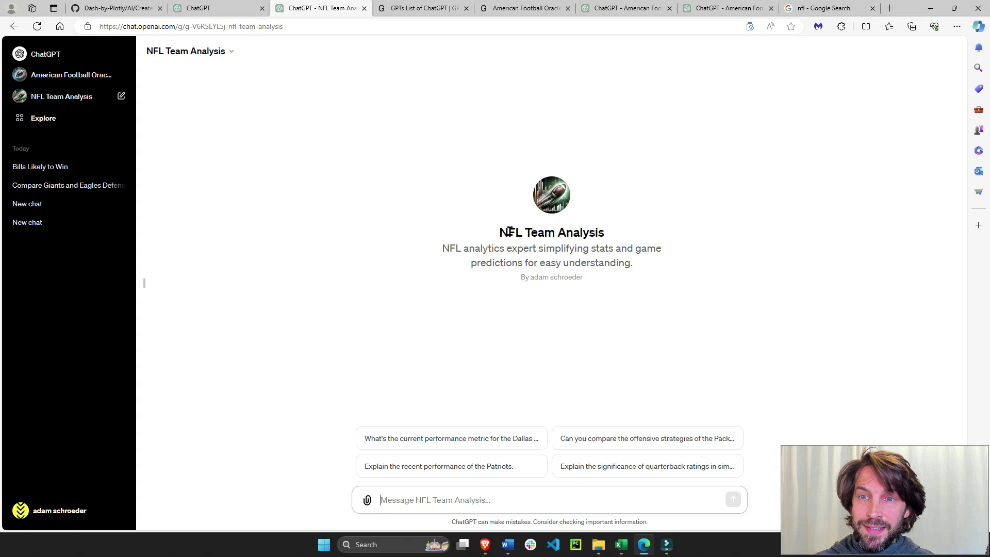
left_click(228, 51)
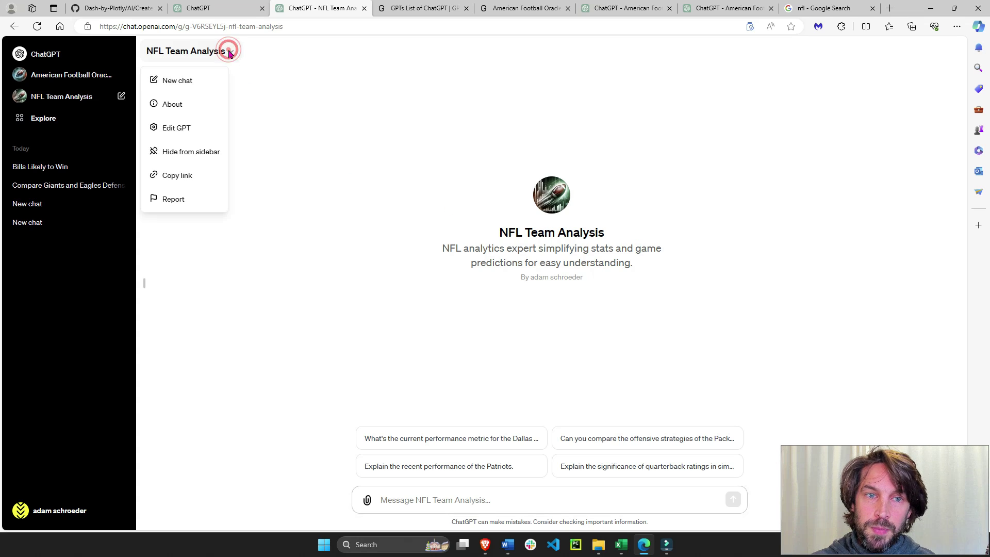
left_click(184, 177)
- Paste the NFL Team Analysis GPT link into GPTStore.ai's Submit GPTs form, submit it, and return to ChatGPT
left_click(420, 6)
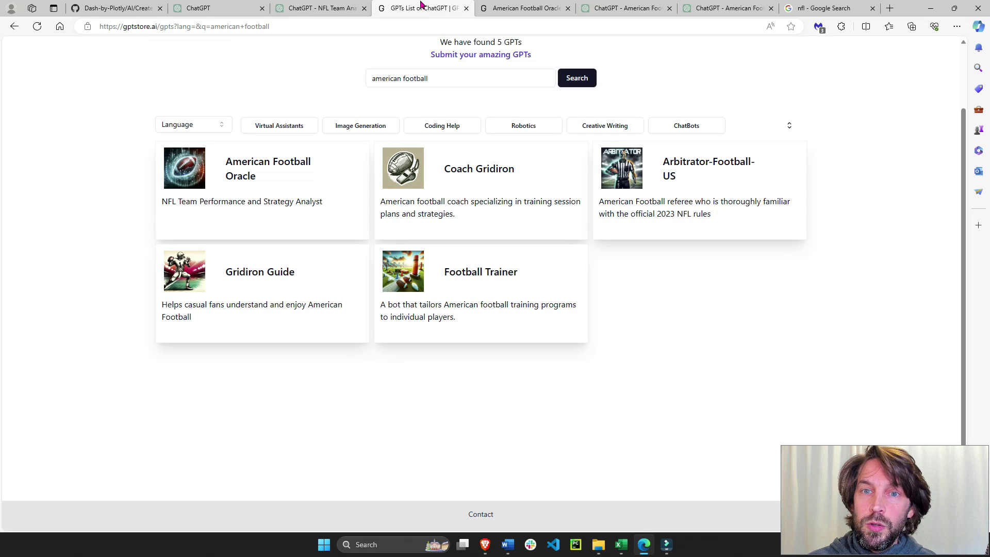
left_click(524, 7)
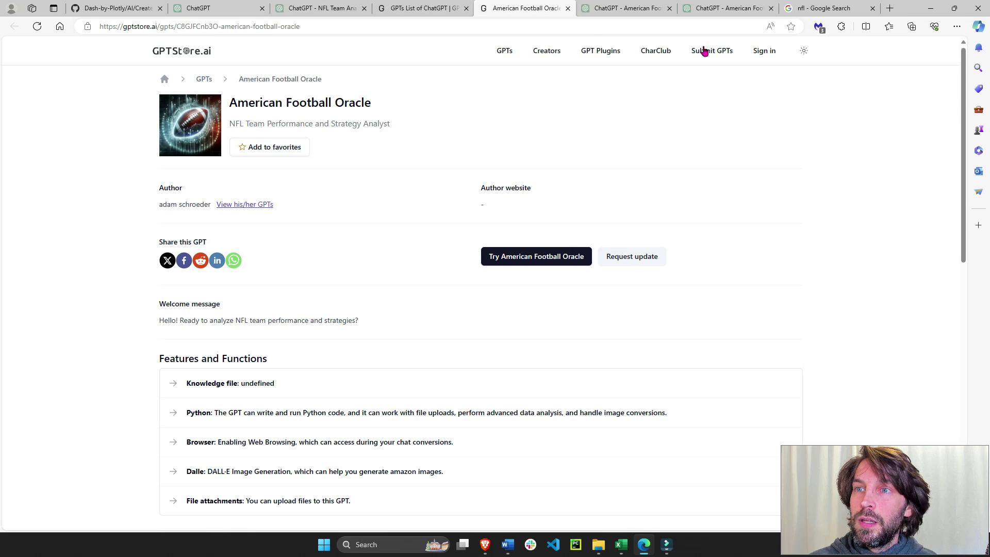
left_click(713, 50)
left_click(467, 283)
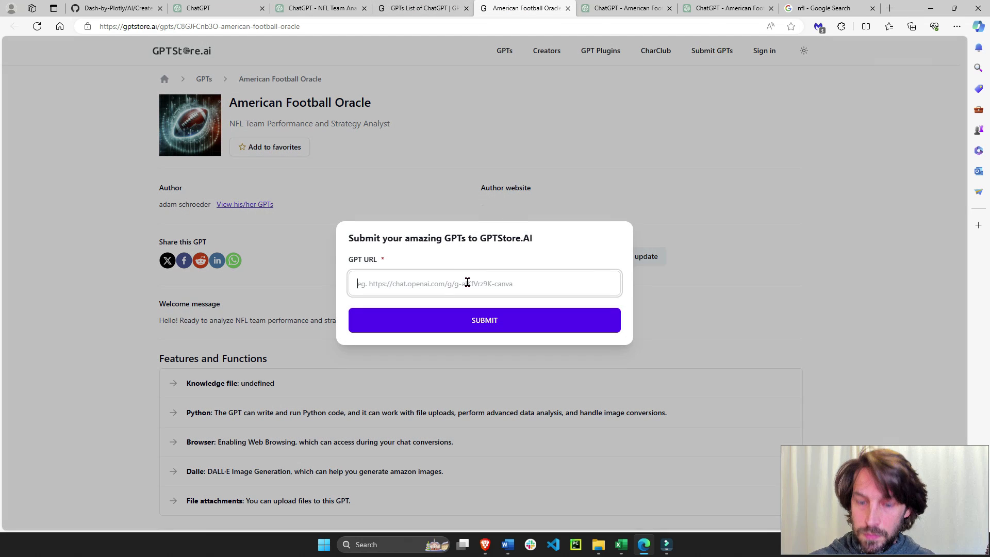
type("https://chat.openai.com/g/g-2lm4D_RvOw-nfl-team-analysis")
left_click(483, 326)
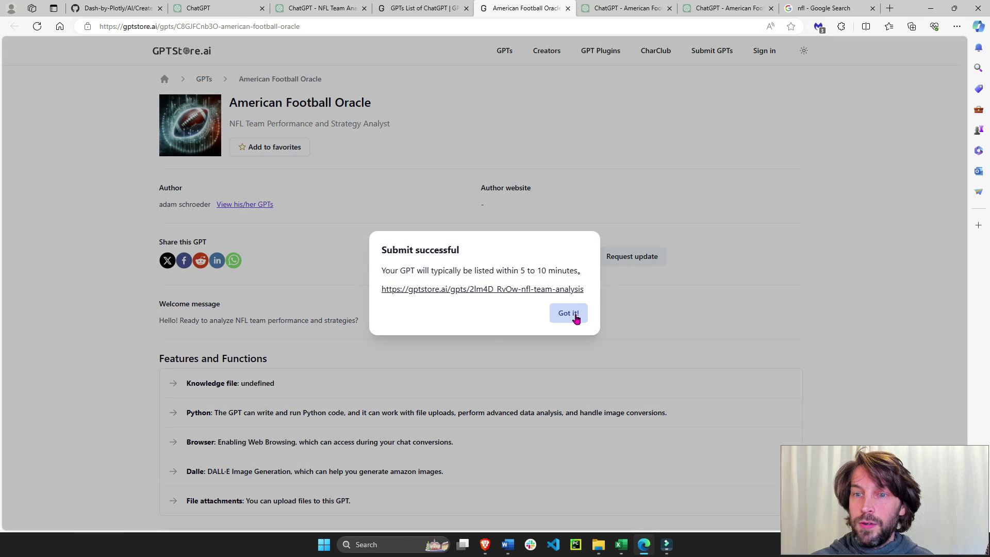
left_click(574, 316)
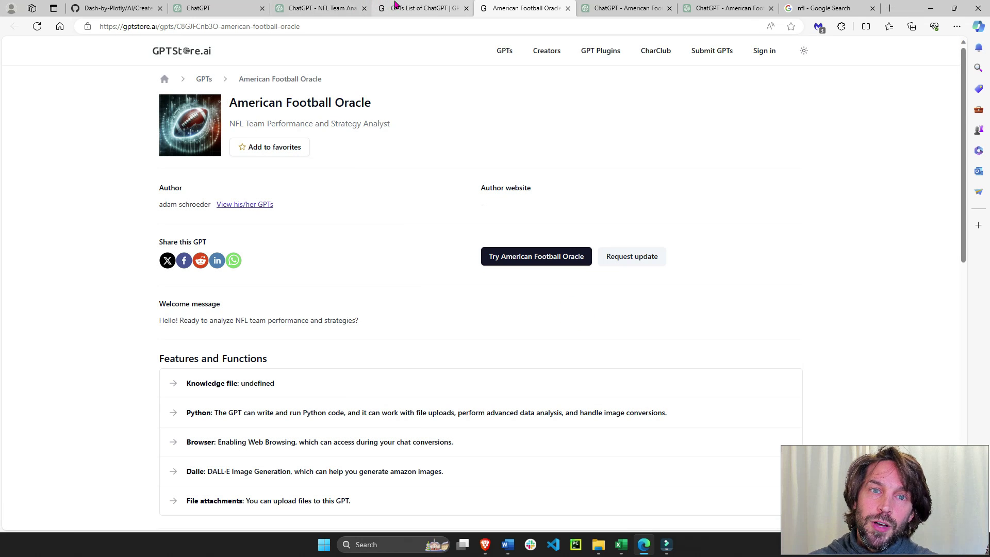
left_click(330, 8)
left_click(195, 57)
left_click(351, 149)
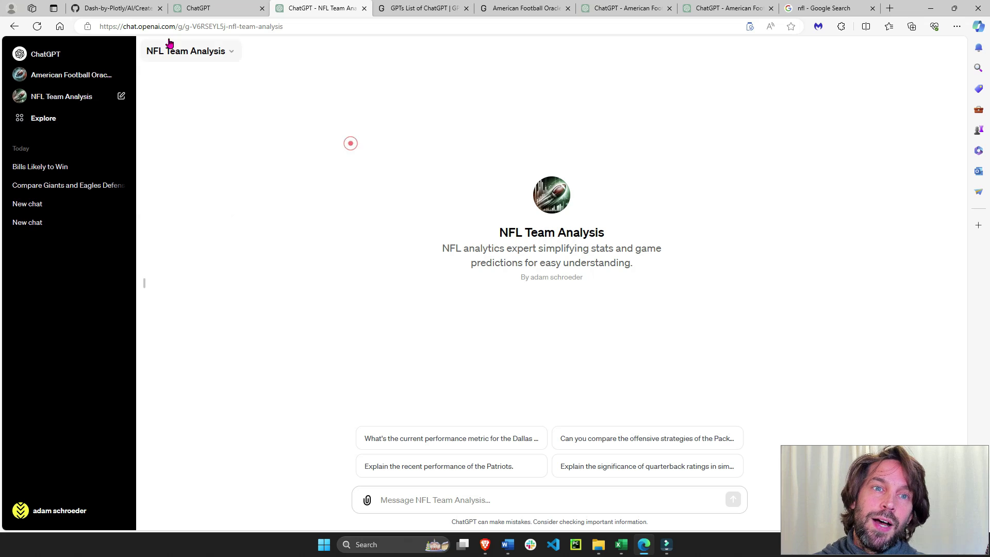